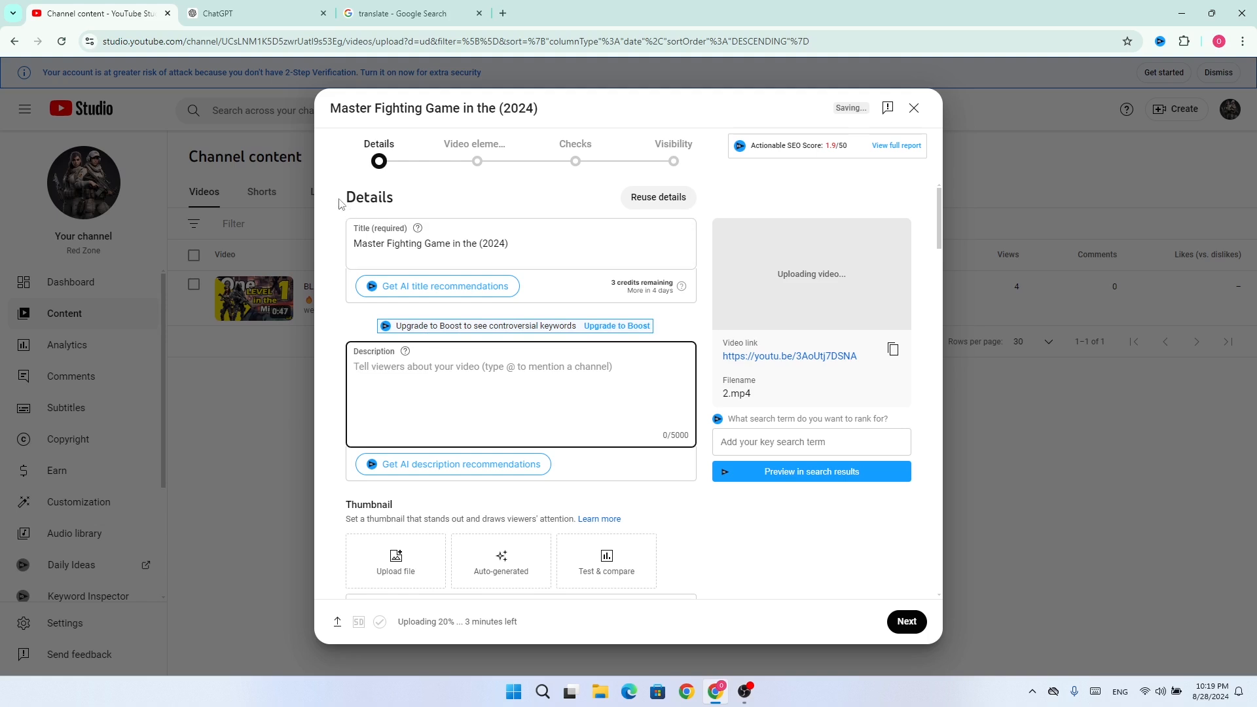
Step: Copy the generated Master Fighting Game description from ChatGPT and paste it into the video's Description in YouTube Studio
left_click(278, 9)
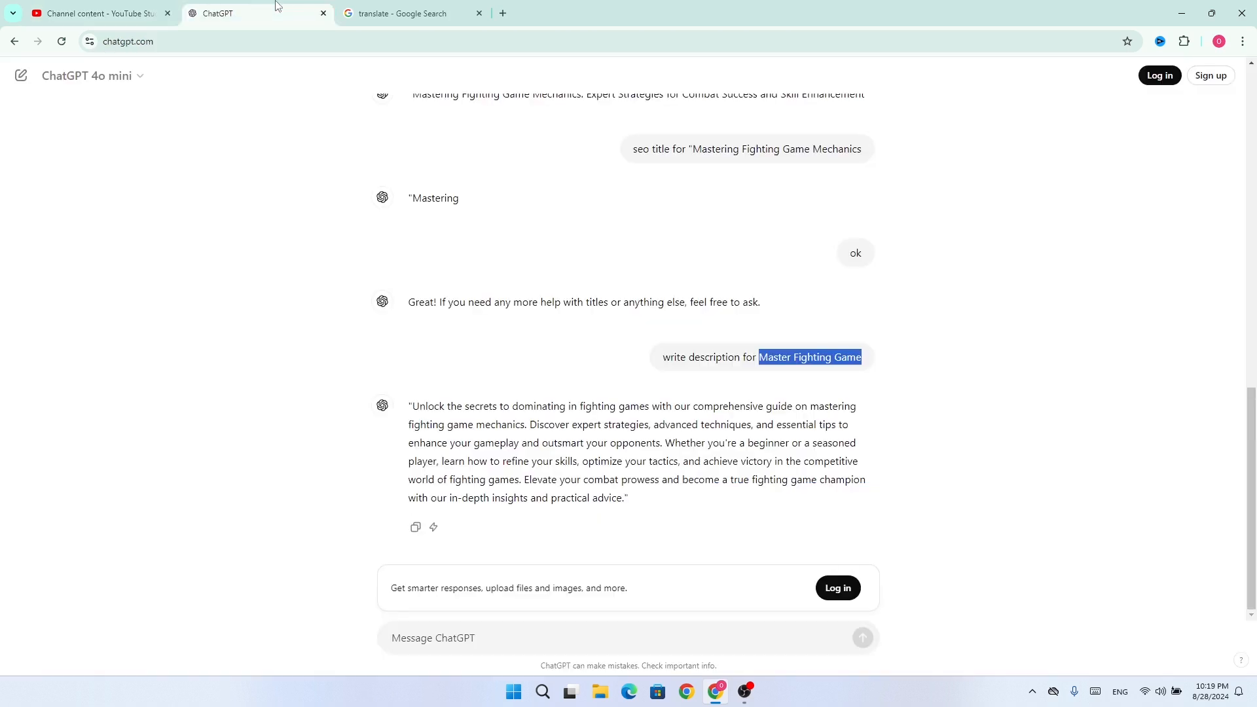
left_click(415, 527)
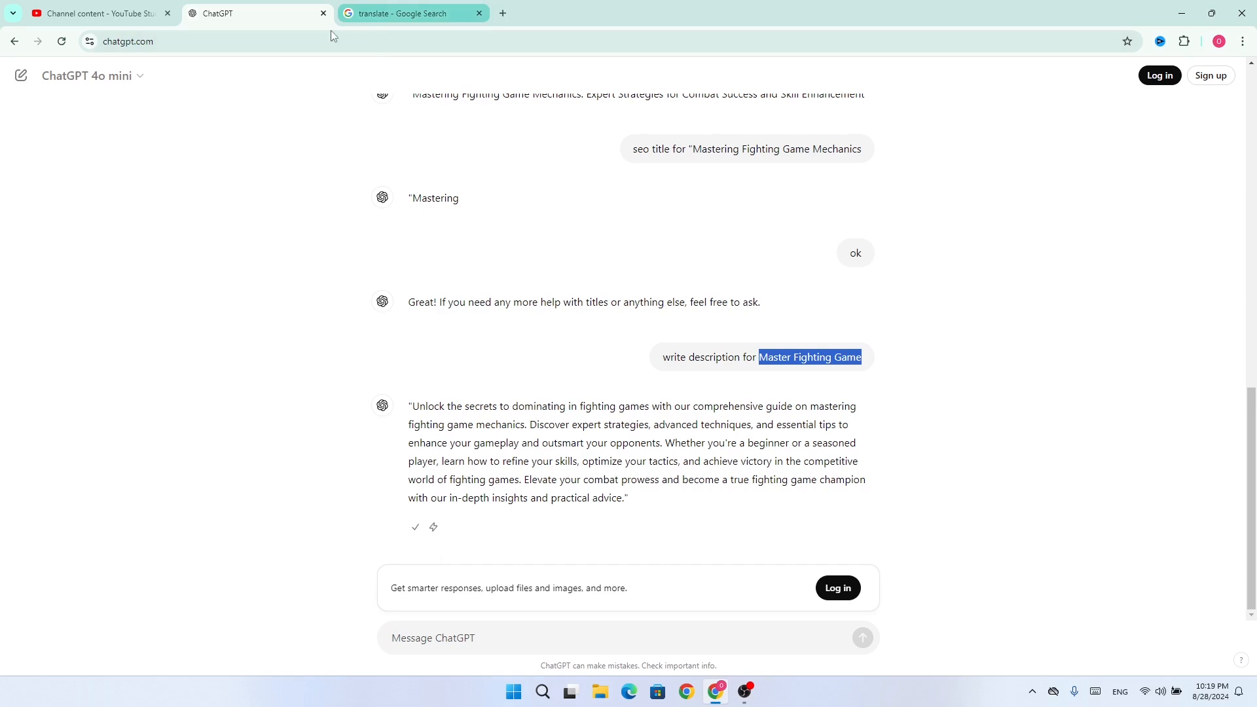
left_click(90, 8)
key("ctrl+v")
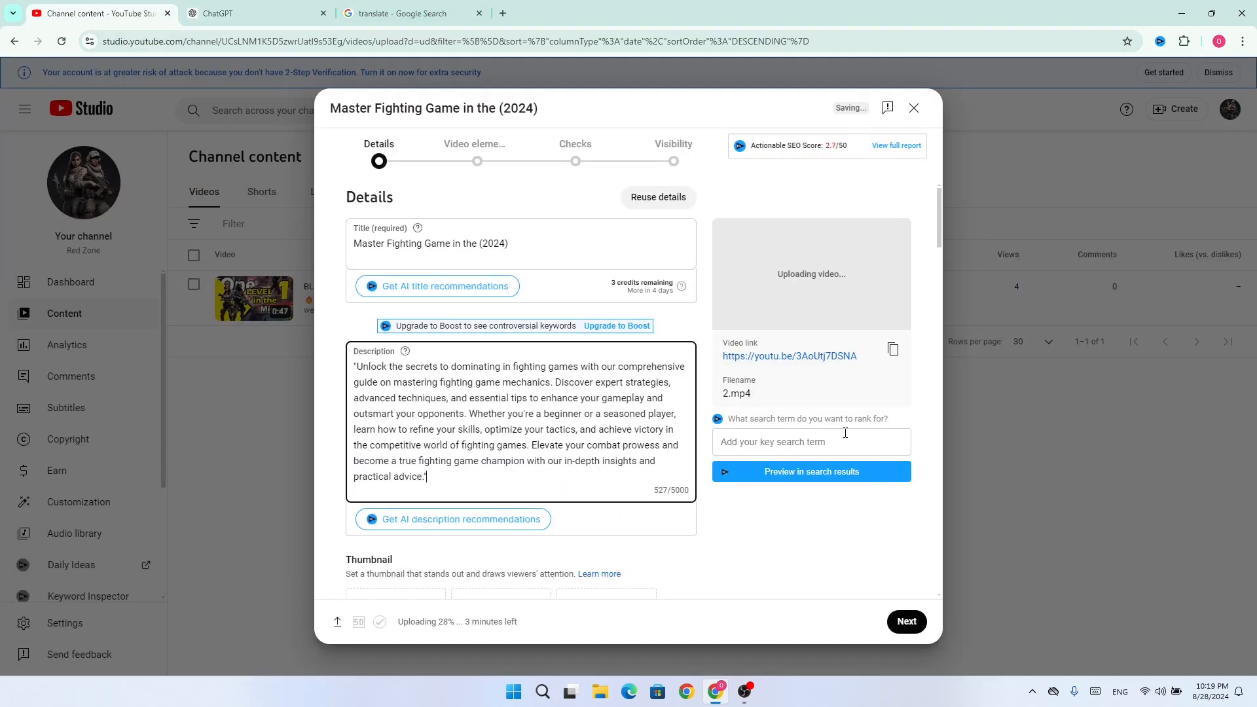
Step: Upload the image named 2 from the For game folder on Local Disk (D:) as the video's thumbnail
left_click(938, 252)
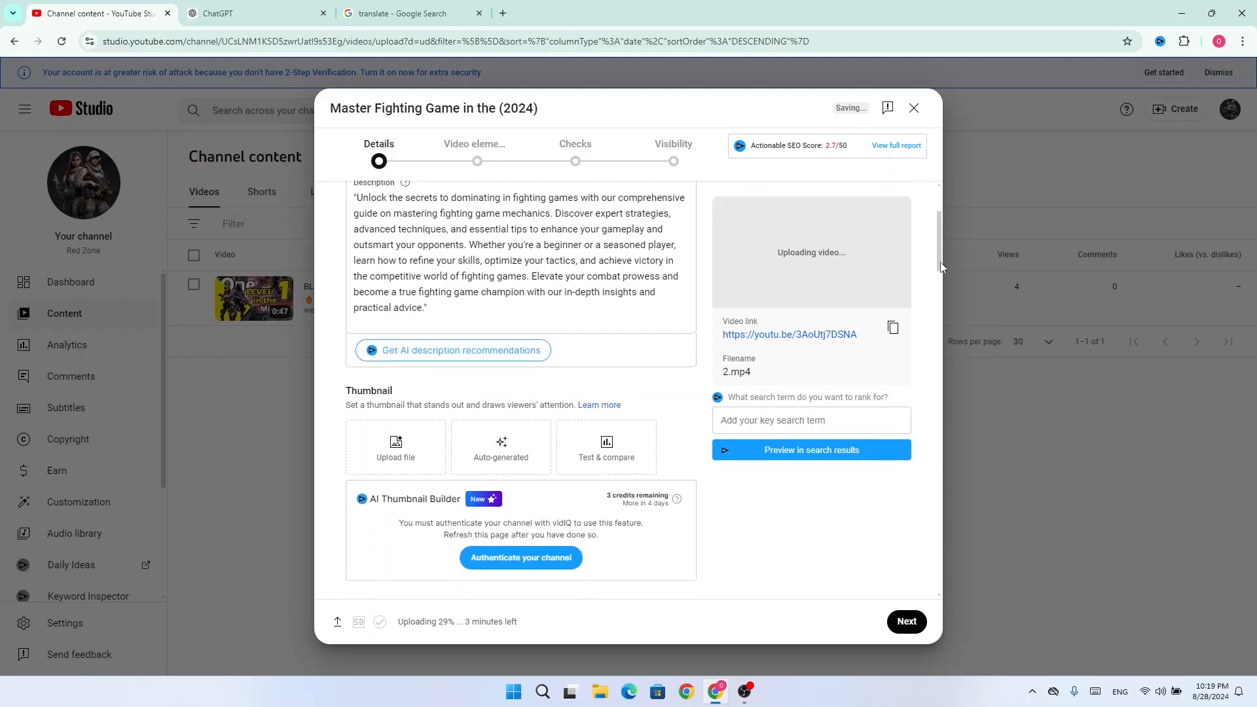
left_click_drag(940, 262, 941, 269)
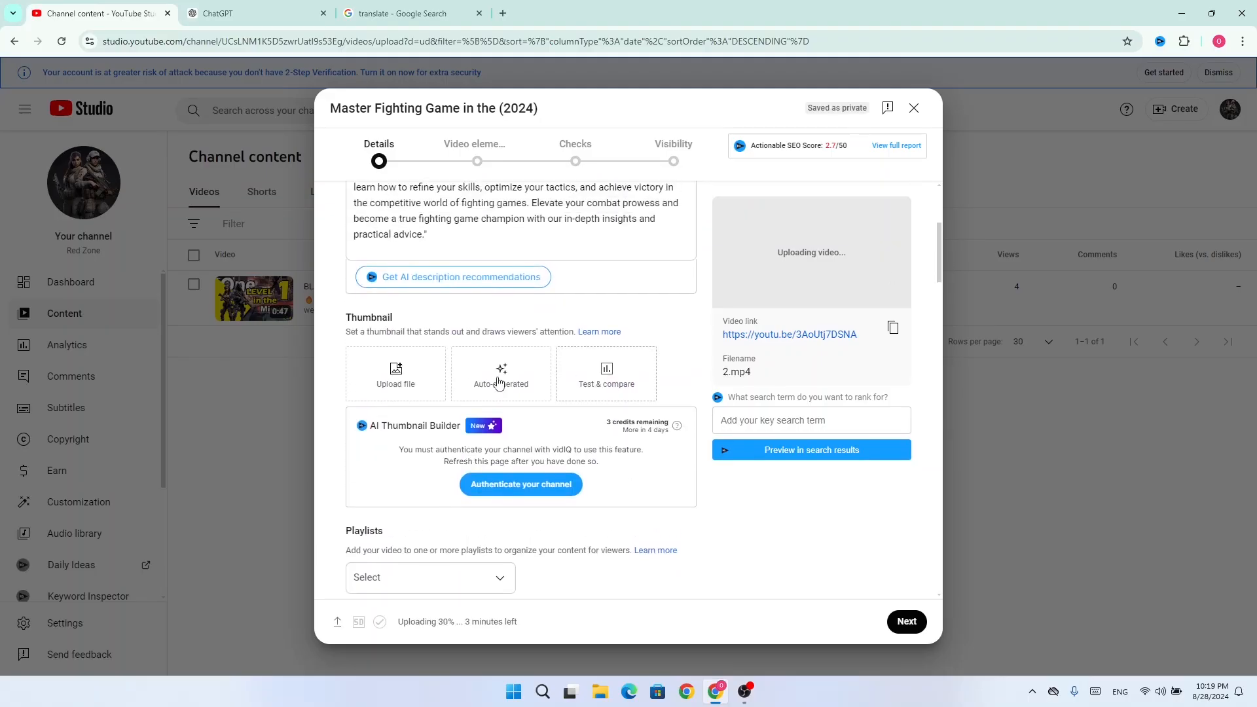
left_click(423, 374)
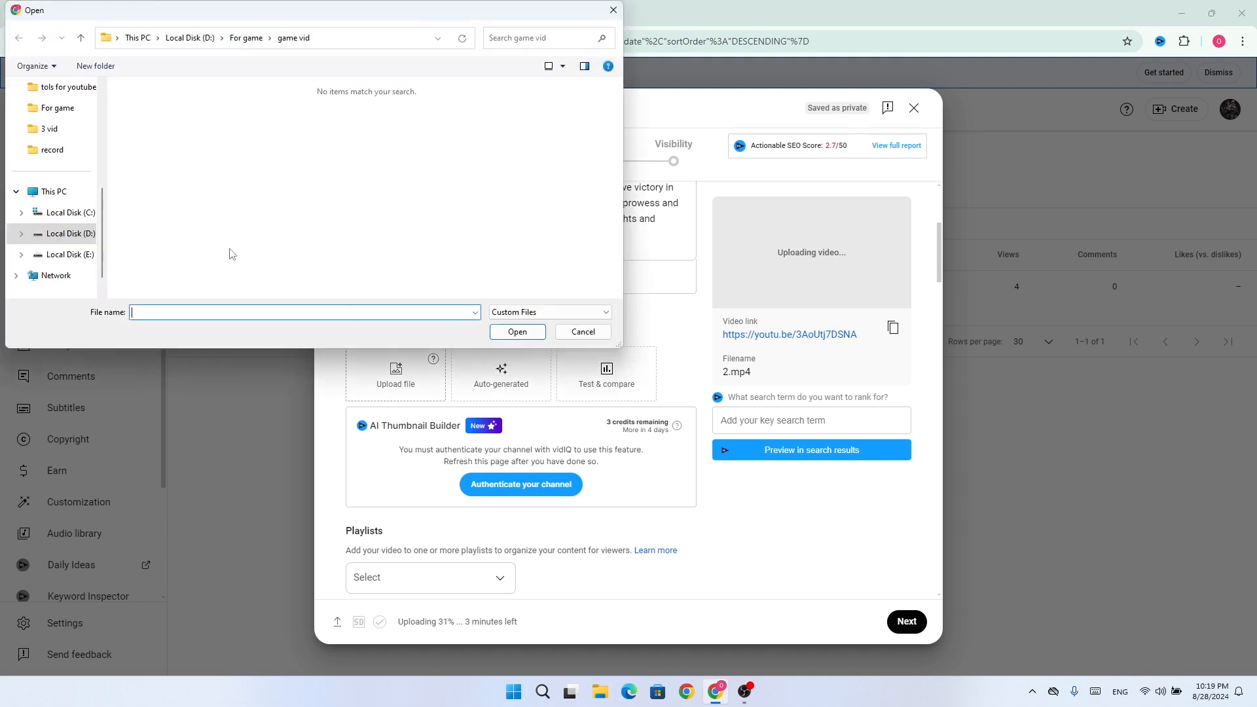
left_click(66, 234)
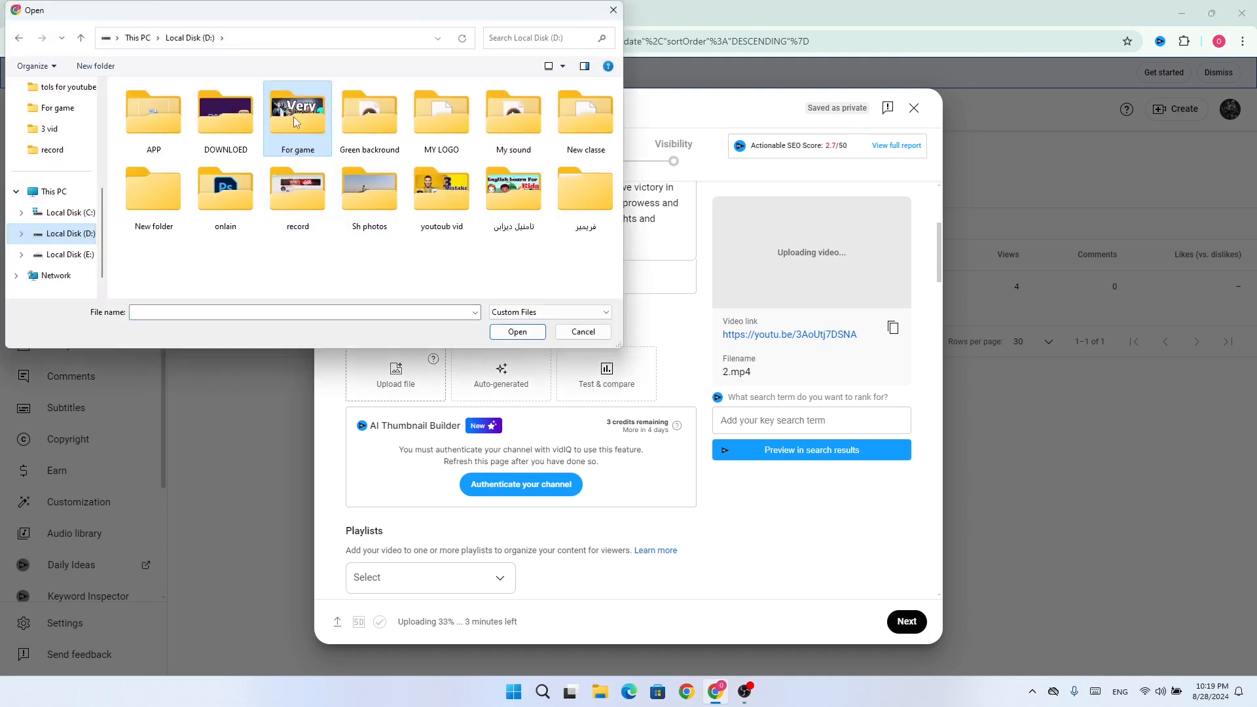
double_click(295, 122)
left_click_drag(619, 109, 620, 237)
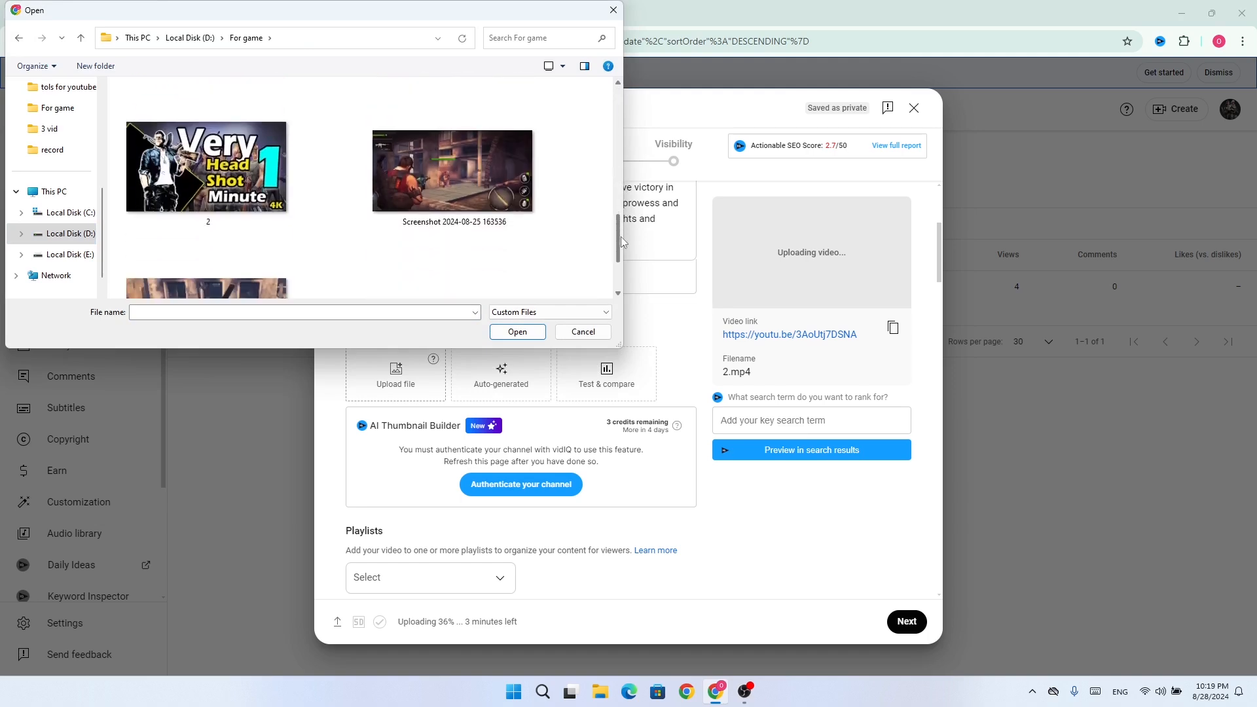
left_click(383, 174)
left_click(236, 198)
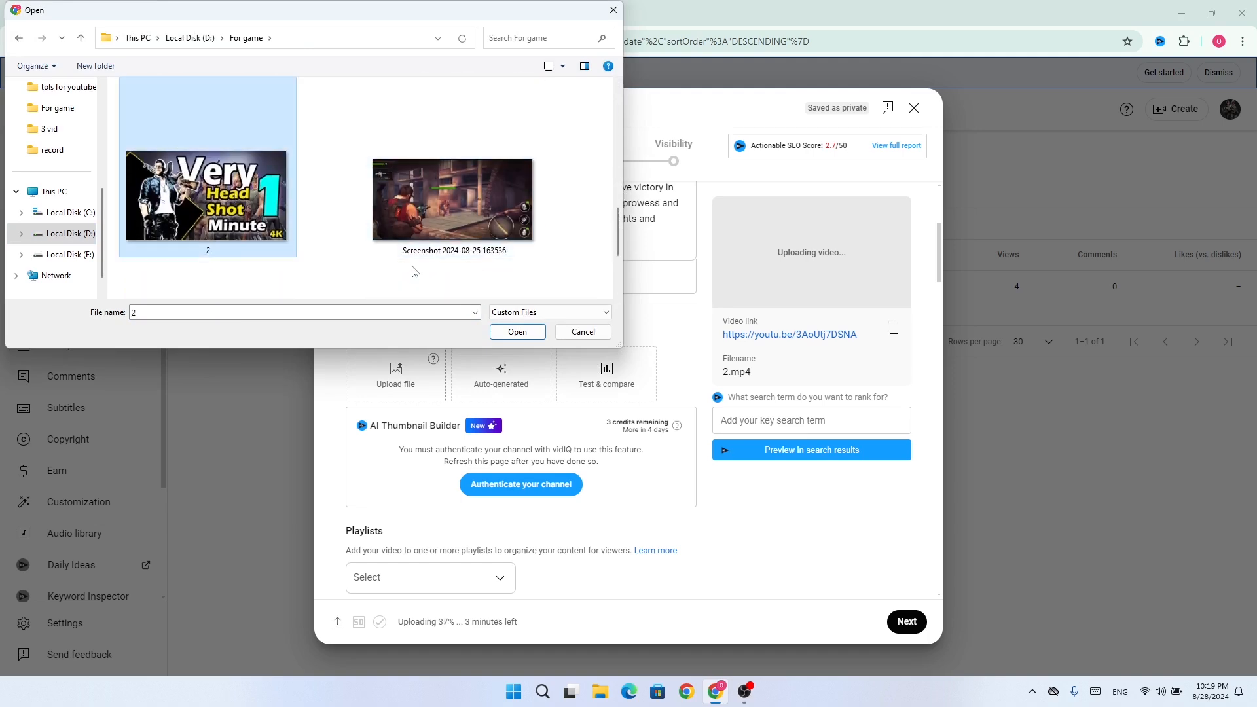
left_click(517, 332)
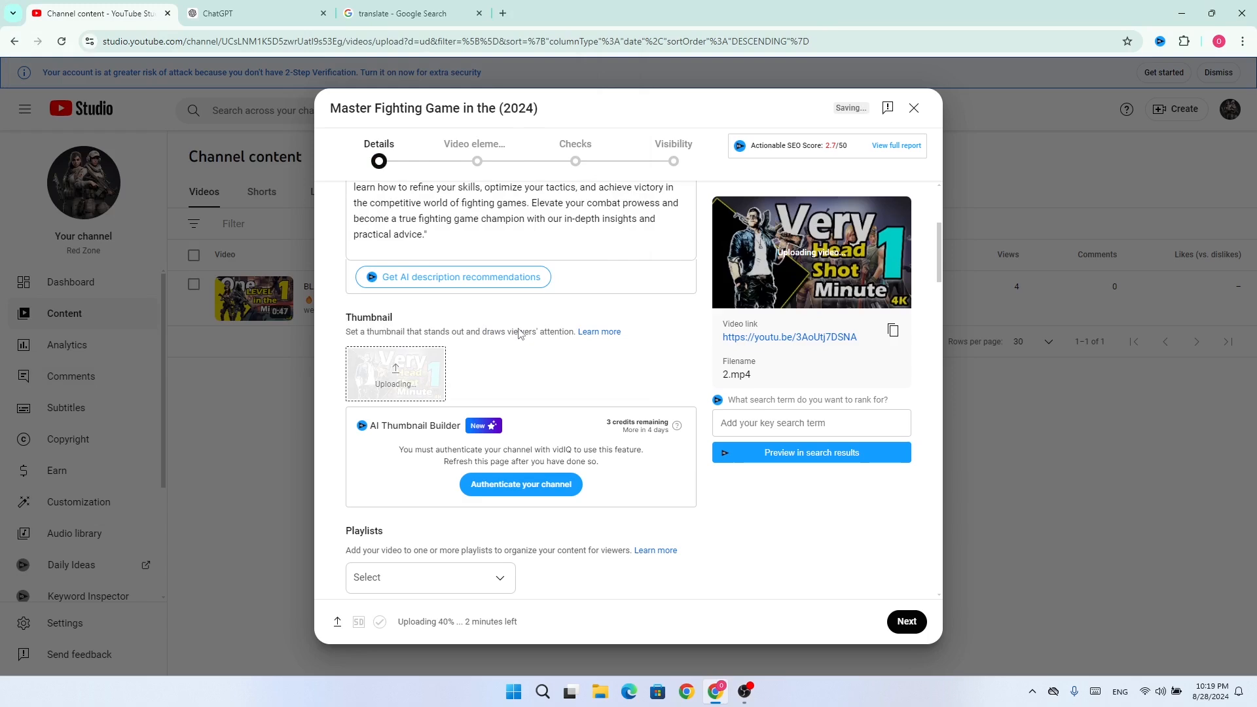
Step: Create a public playlist titled "master game" and assign the video to it
scroll(519, 334, "down", 3)
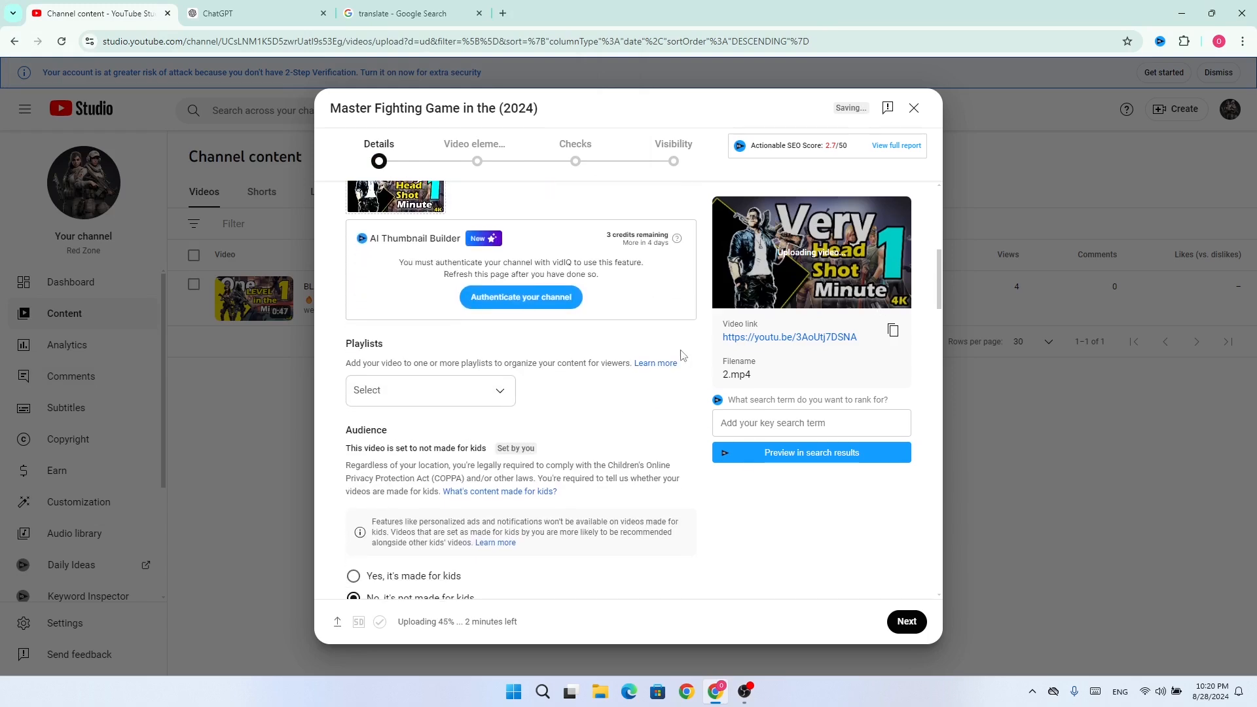
left_click(497, 389)
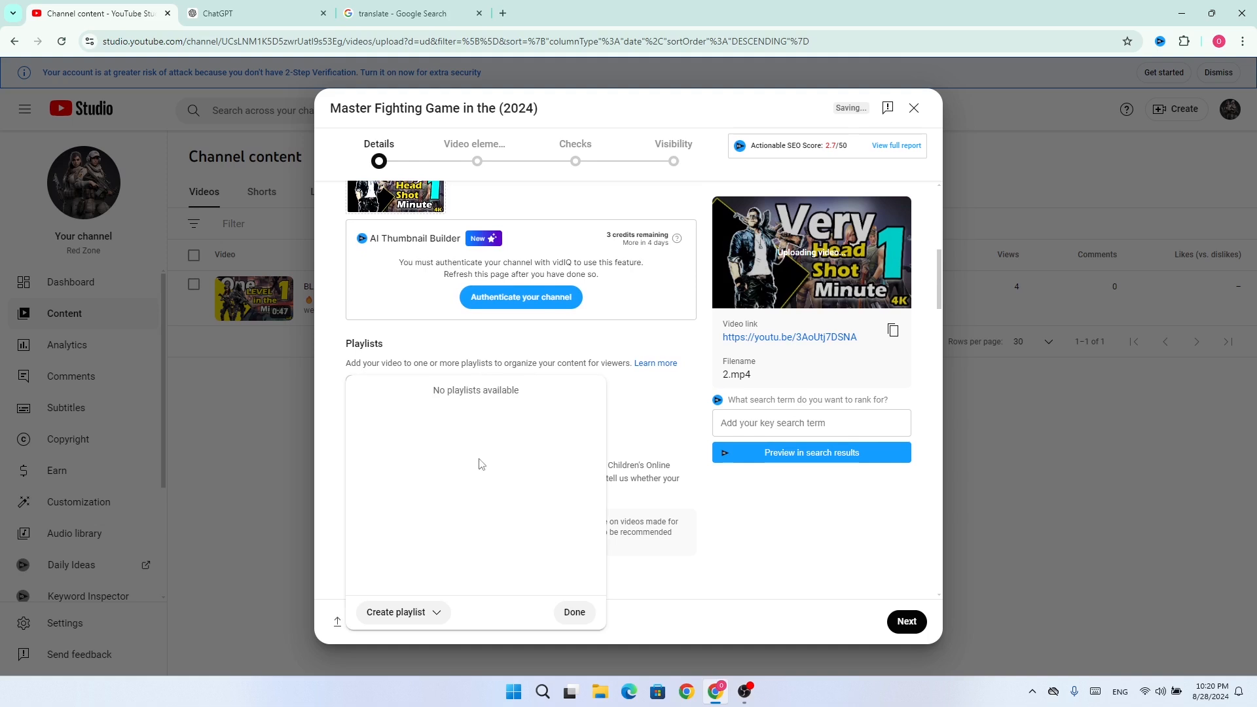
left_click(396, 612)
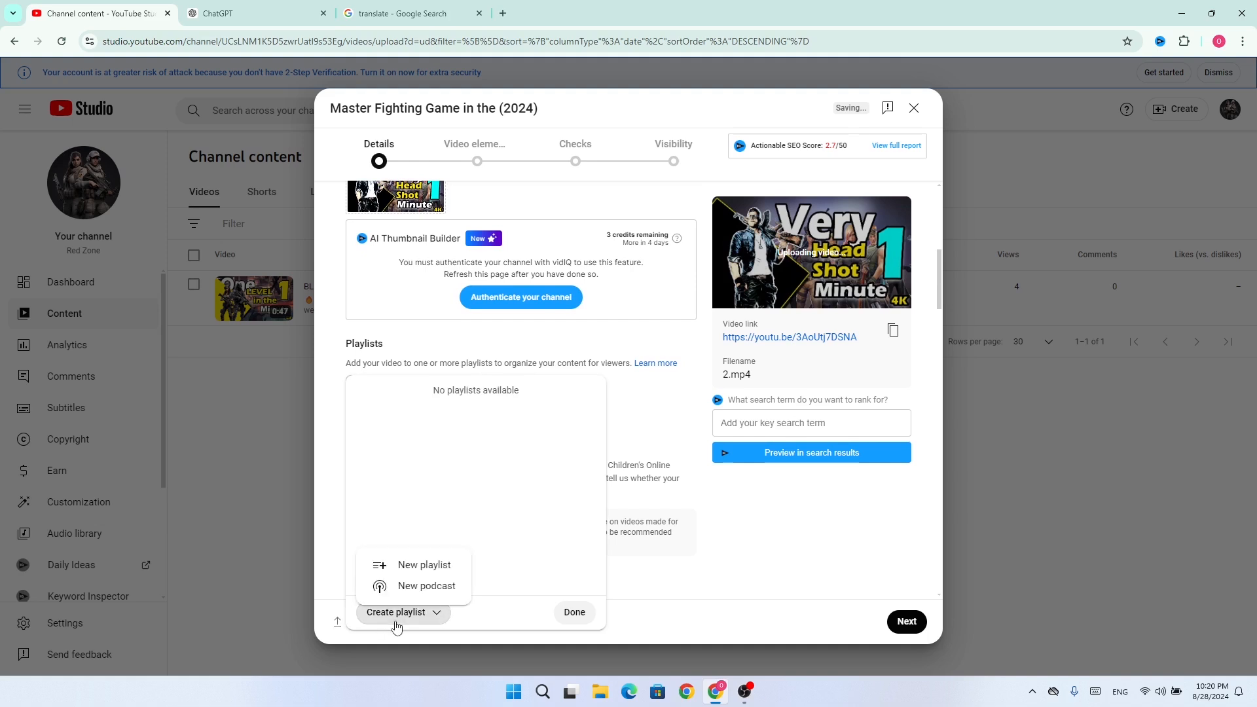
left_click(411, 576)
left_click(552, 268)
type("master game")
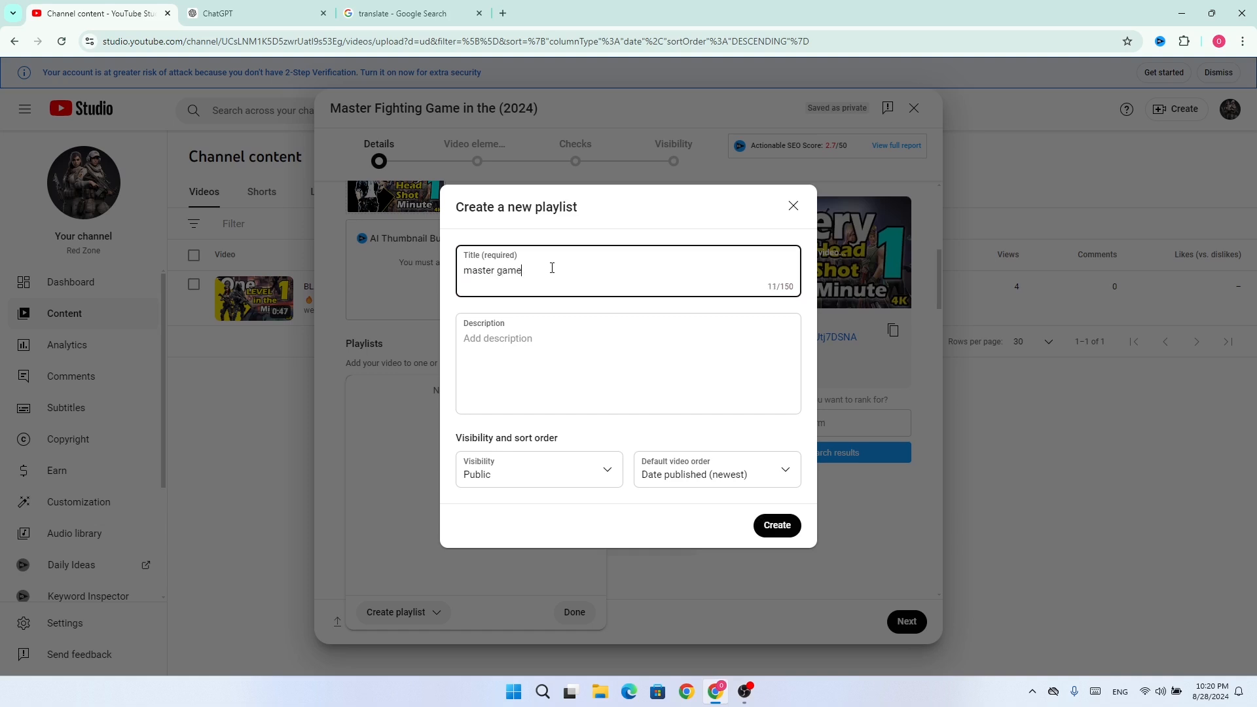
left_click(779, 527)
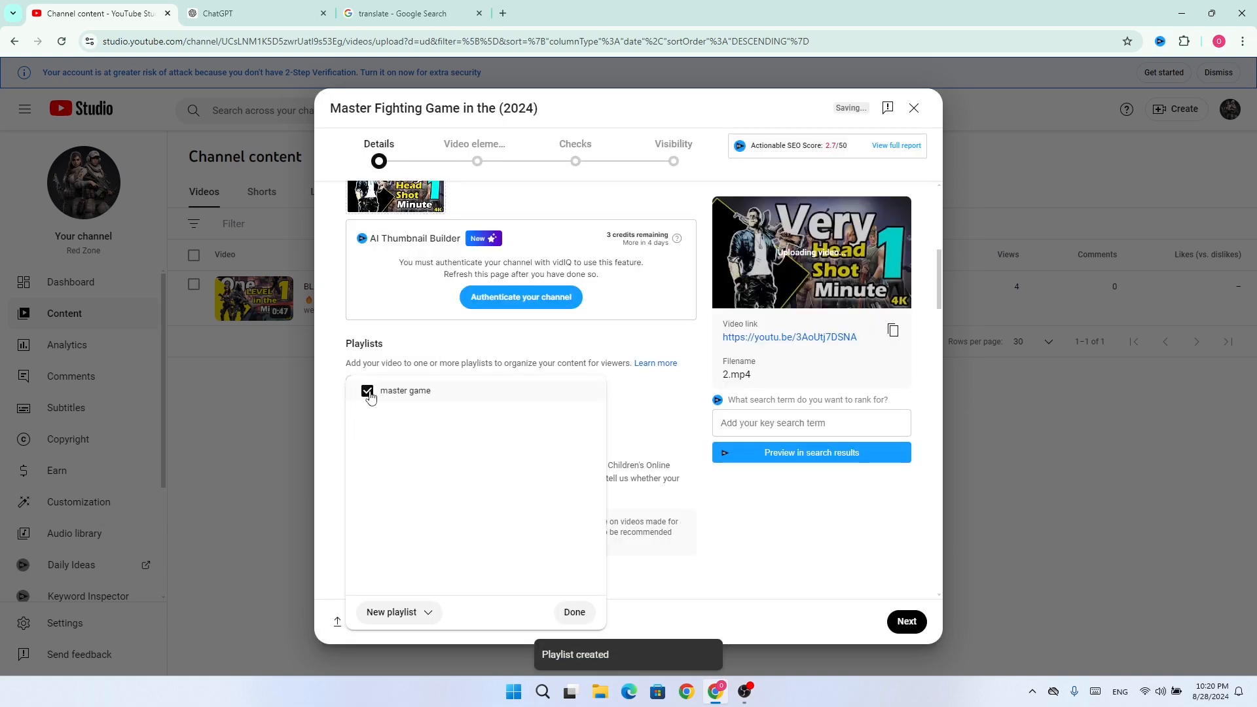
left_click_drag(532, 518, 571, 612)
left_click(571, 612)
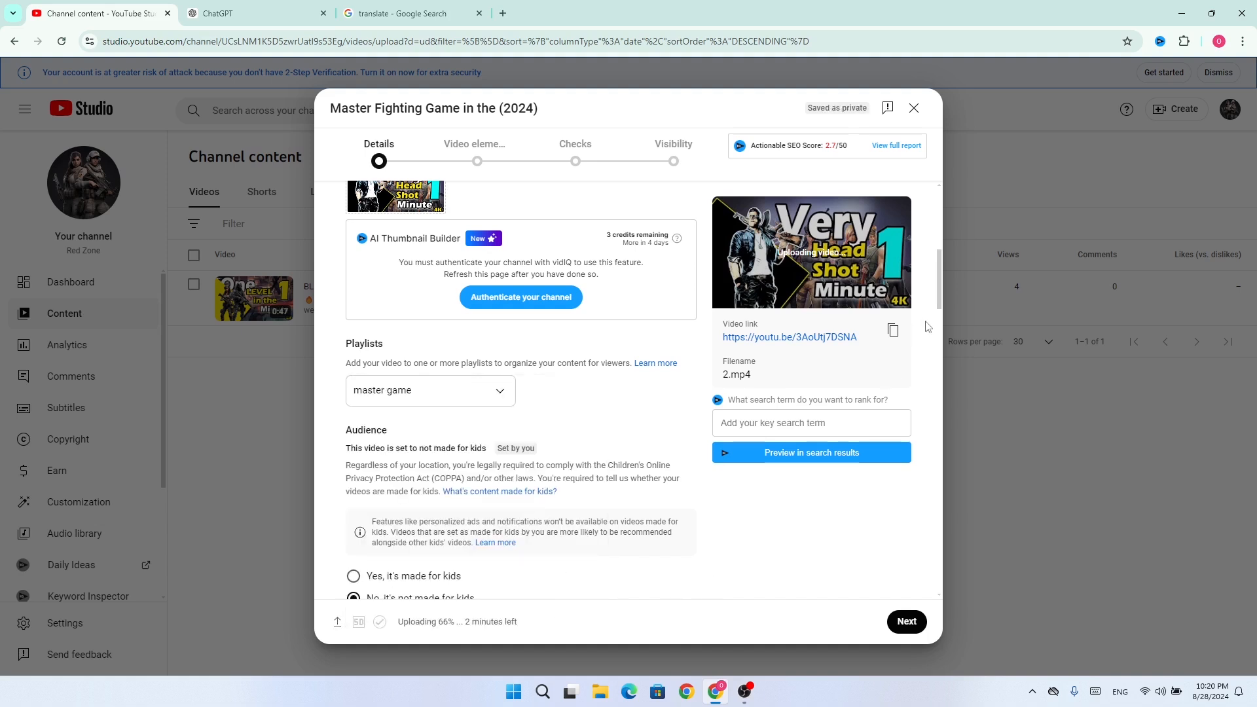
Step: Expand the advanced age restriction options in the Audience section
left_click_drag(941, 299, 940, 316)
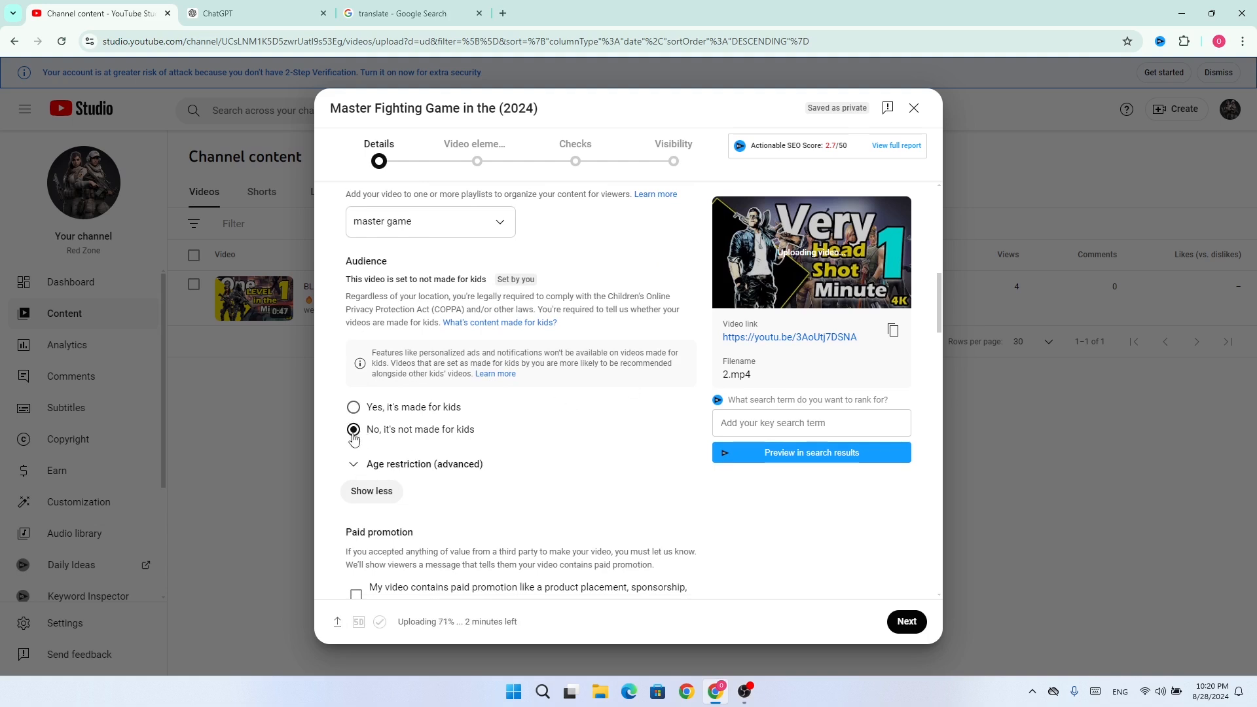
left_click(353, 469)
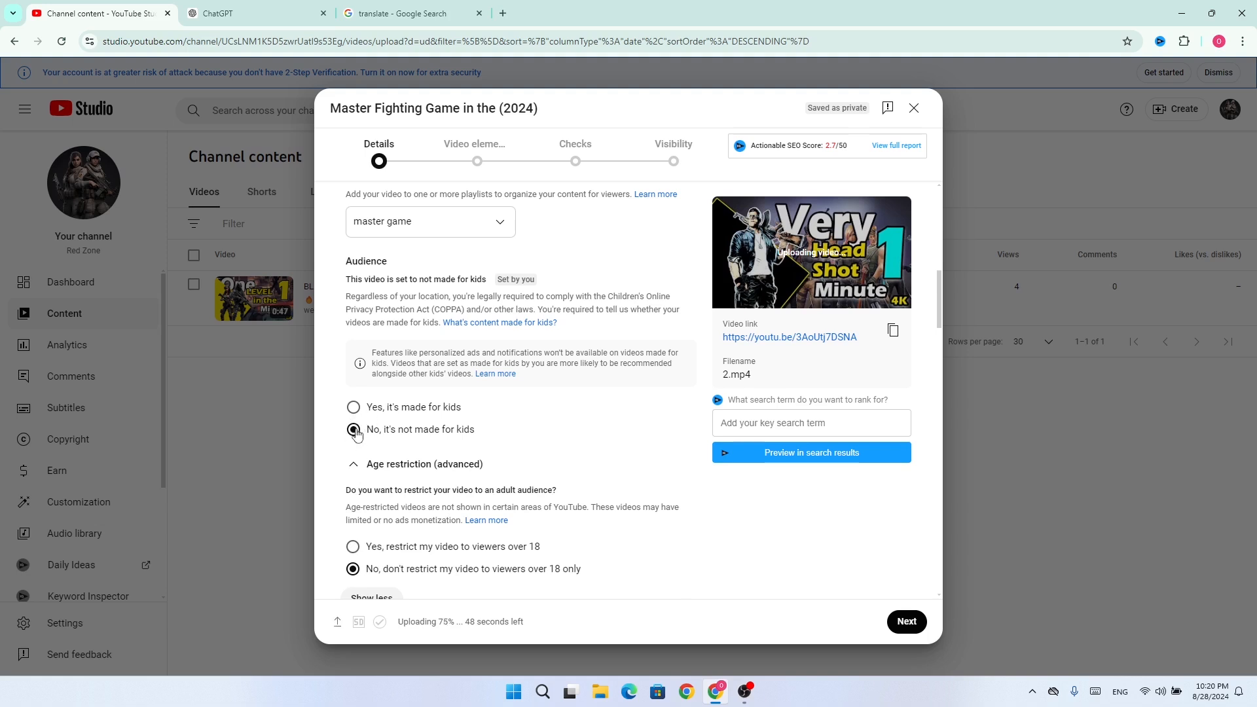
Step: Add the tags "very high game", "game" and "geame 2024" to the video
scroll(366, 426, "down", 10)
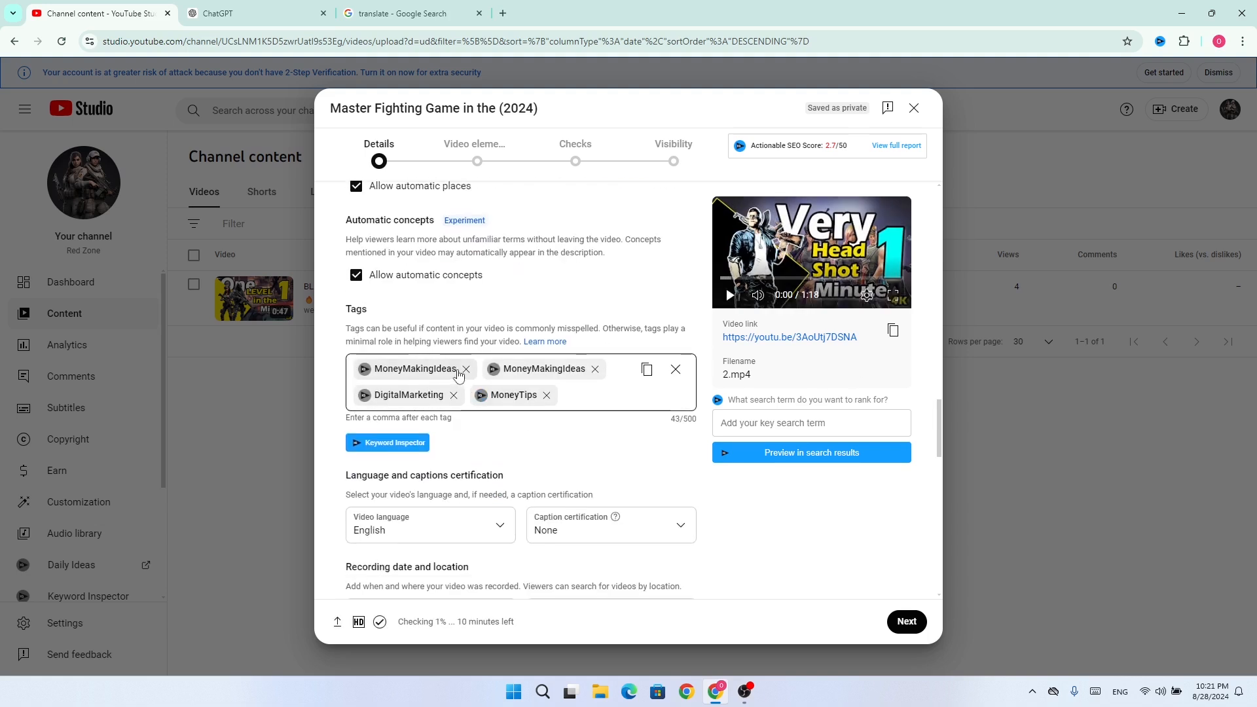
type("e")
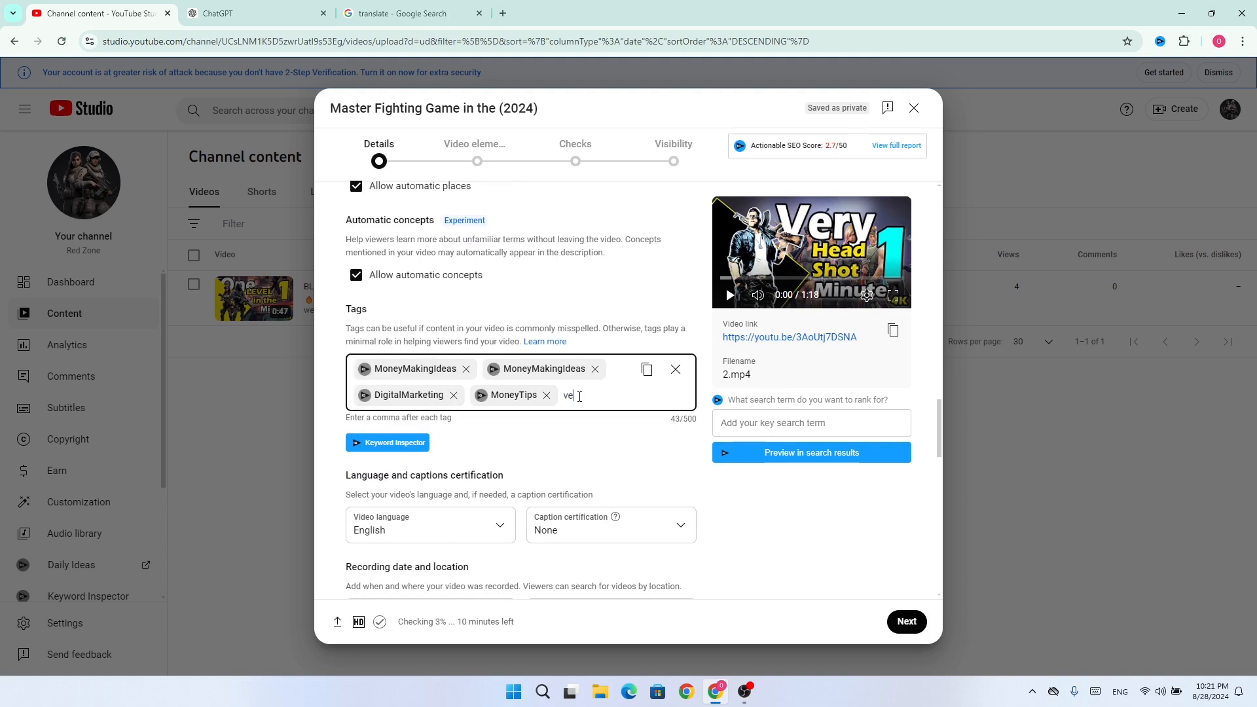
type("ry high game")
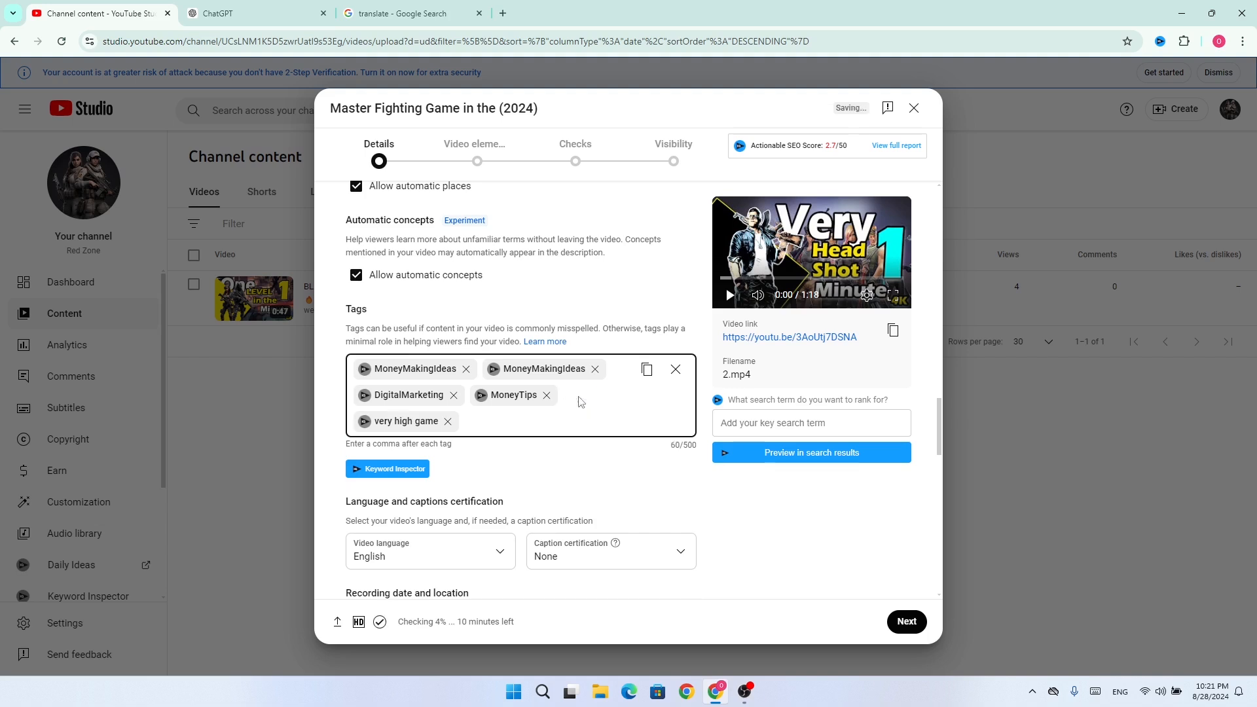
type(",game")
type(",geame 2024,")
Step: Set the video language to English
scroll(458, 406, "down", 3)
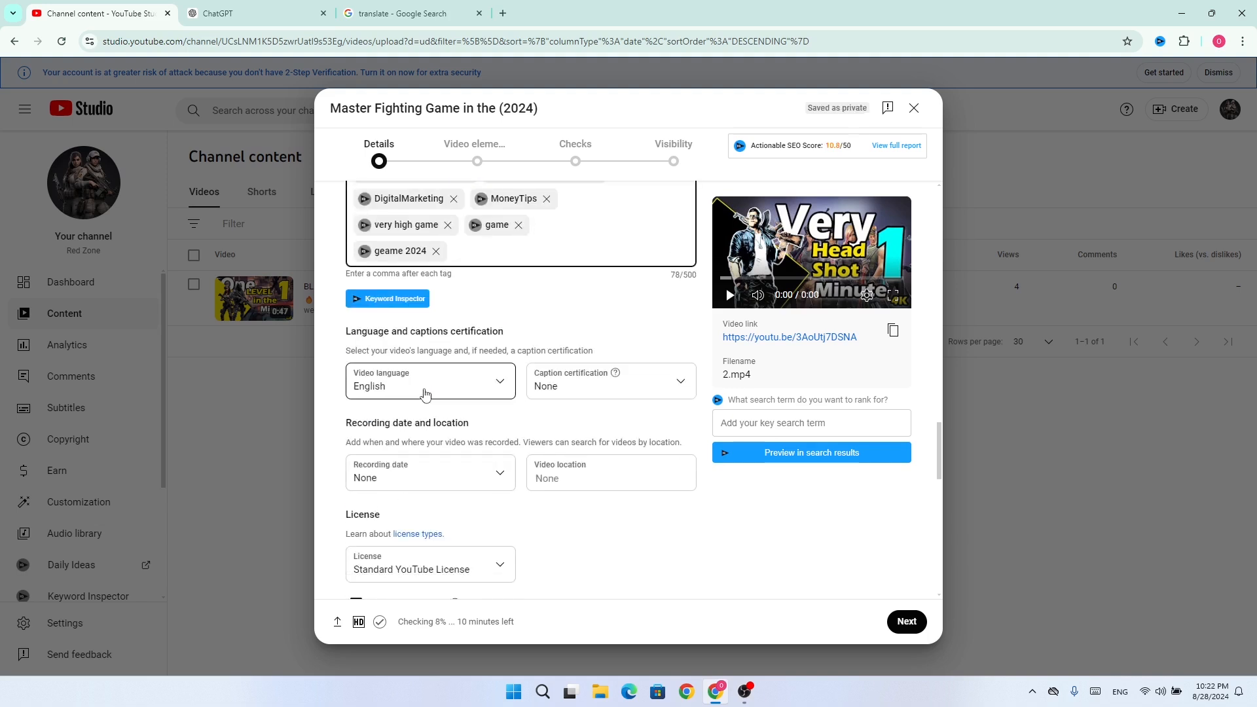
left_click(424, 393)
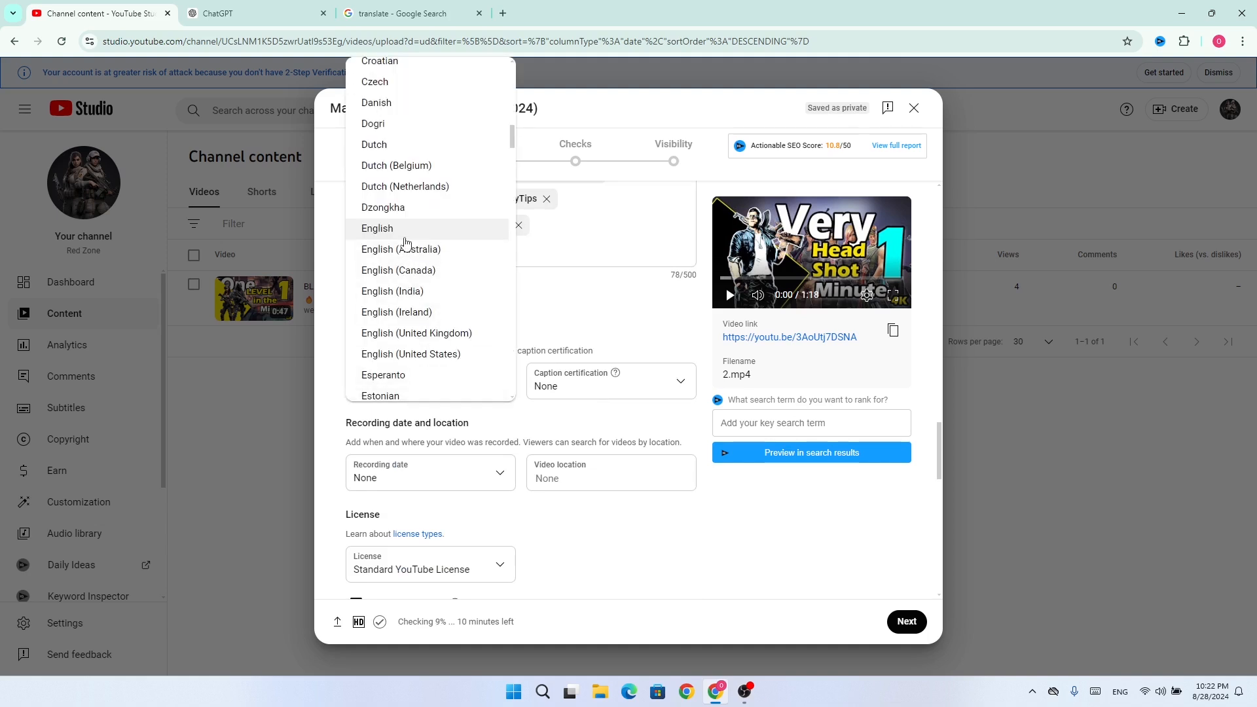
left_click(404, 235)
Step: Switch publishing to the subscriptions feed and notifying subscribers off and back on
scroll(405, 242, "down", 3)
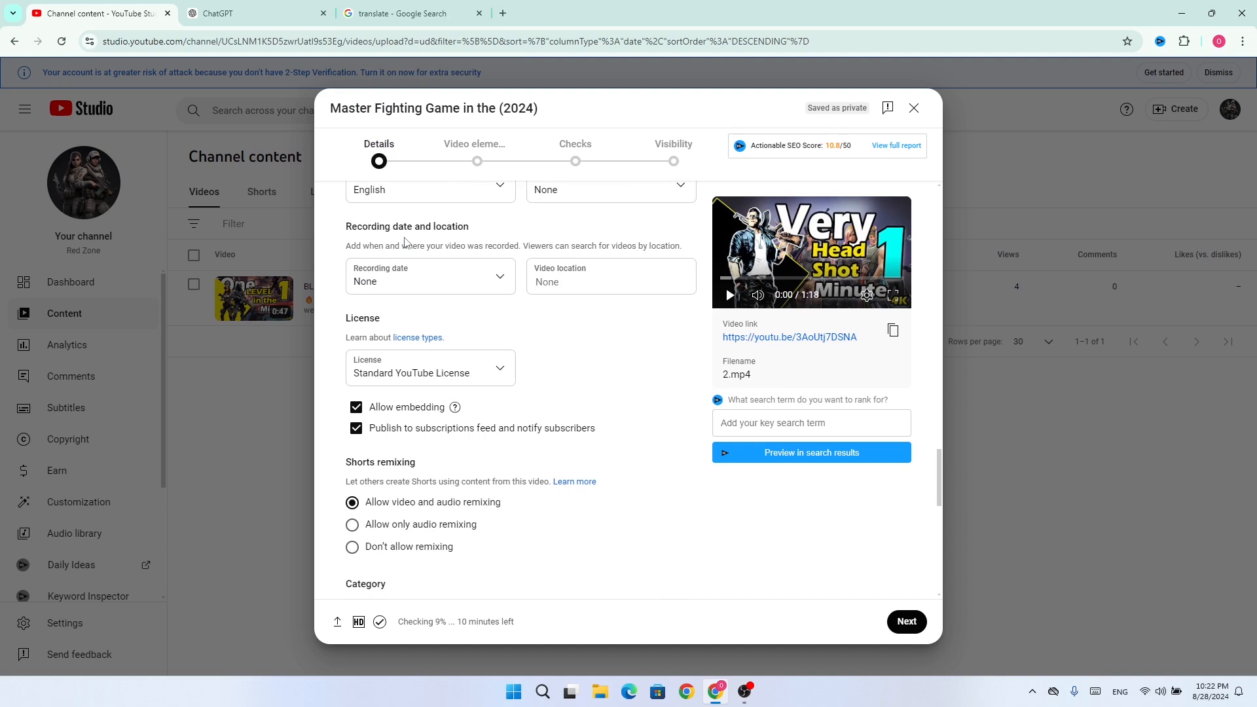
scroll(497, 271, "up", 1)
scroll(511, 262, "down", 3)
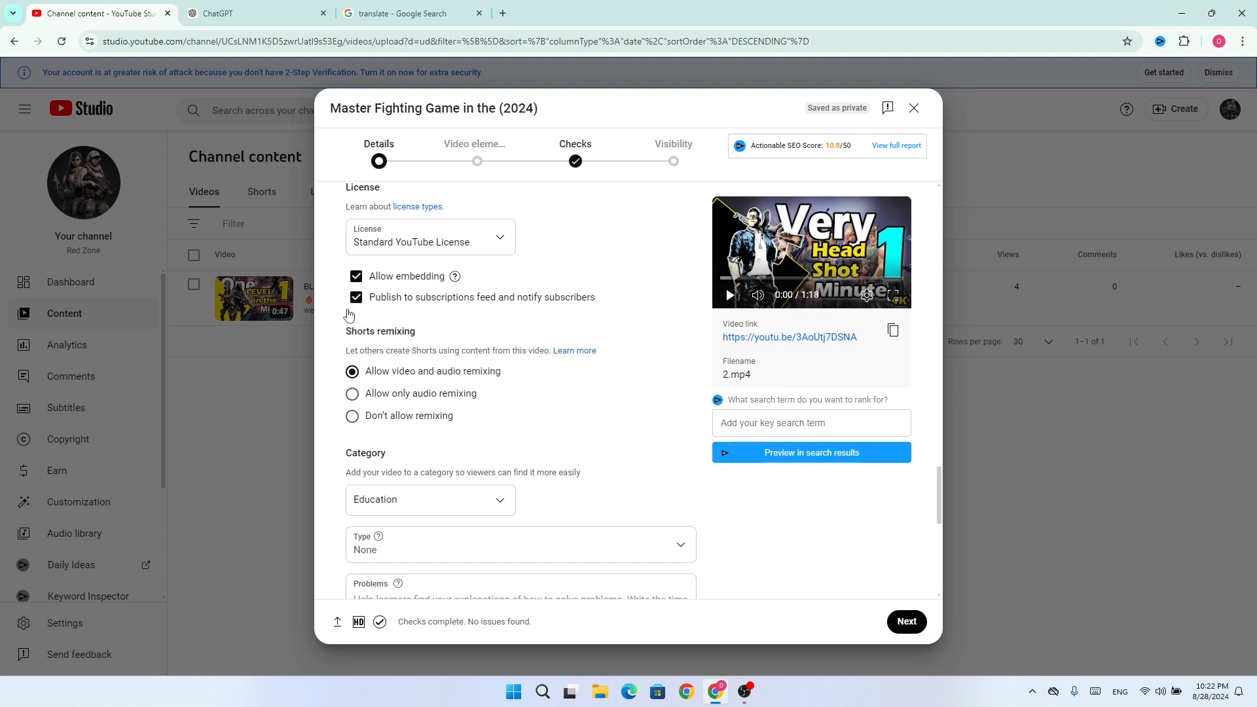
left_click(358, 302)
left_click(358, 302)
Step: Set the video's category to Gaming
scroll(393, 366, "down", 1)
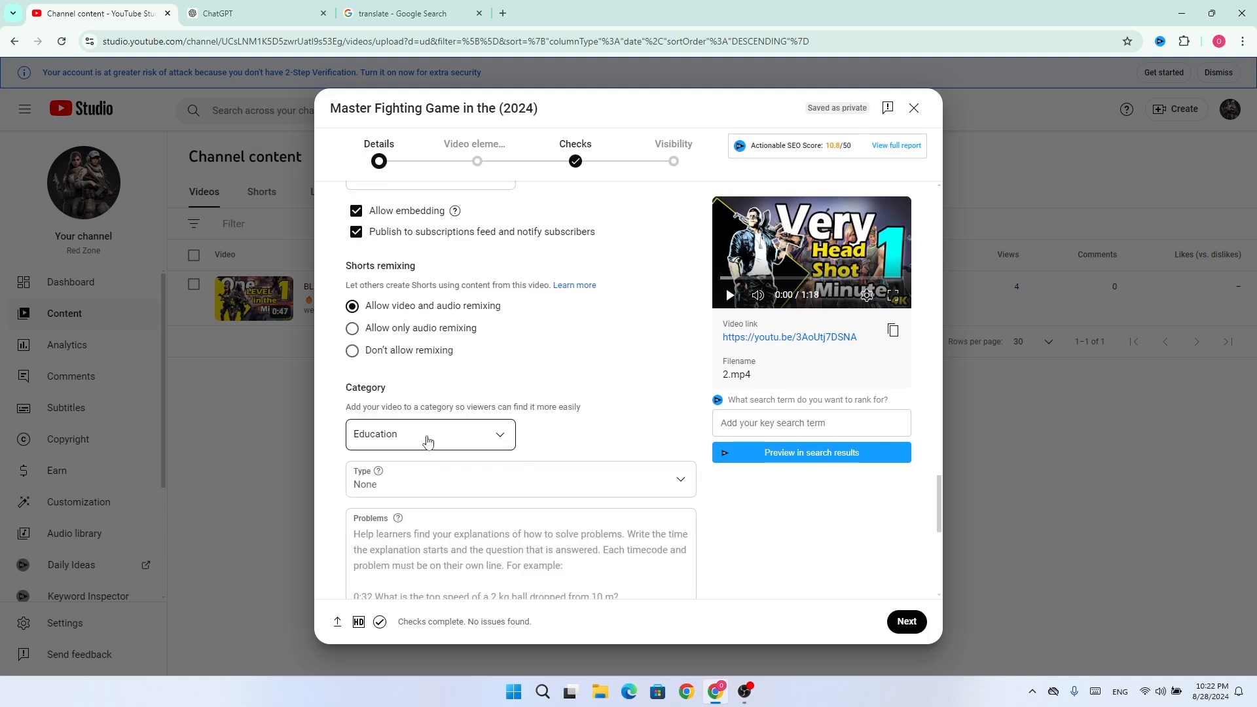
left_click(426, 447)
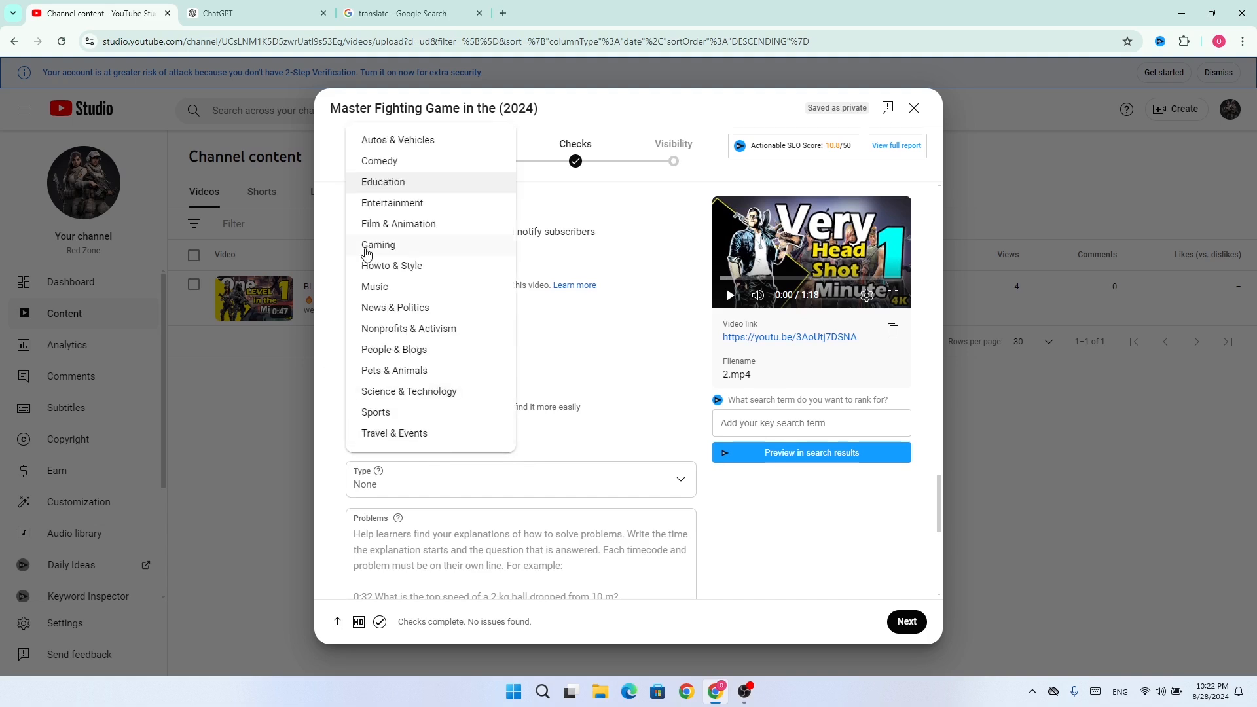
left_click(366, 246)
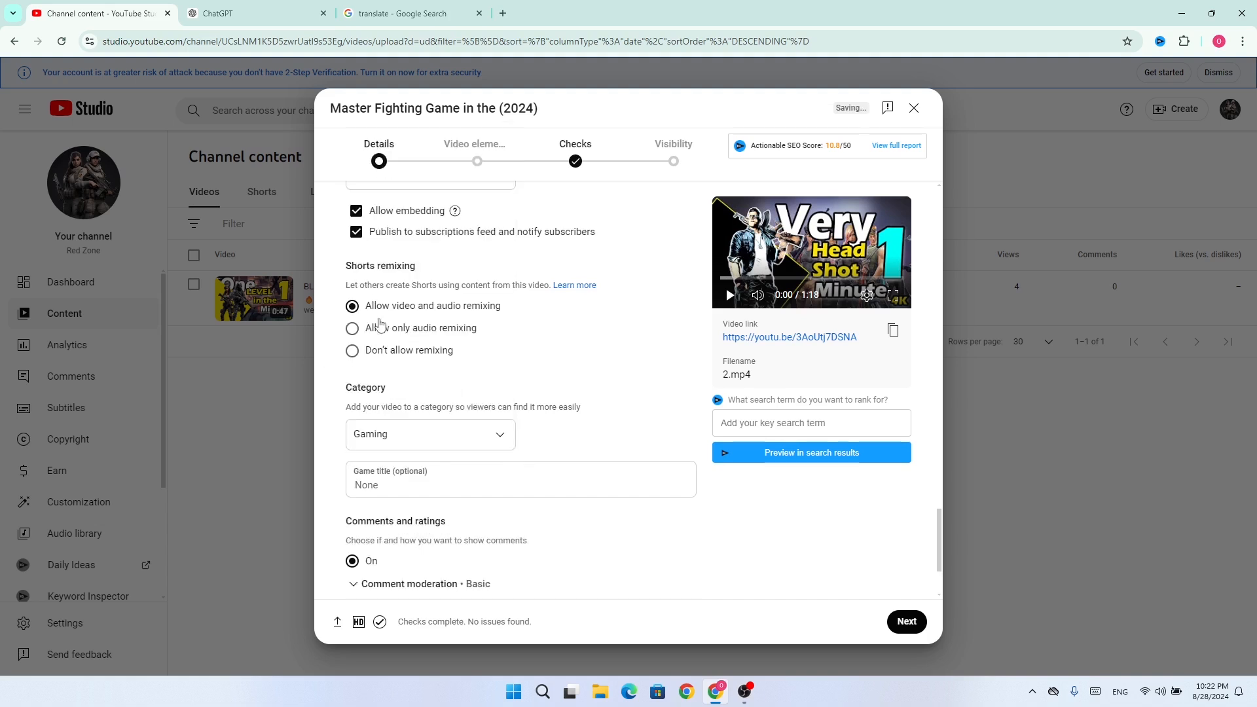
Step: Examine the comment moderation options under Comments and ratings, and collapse them again
scroll(390, 451, "down", 1)
scroll(363, 458, "down", 1)
left_click(362, 455)
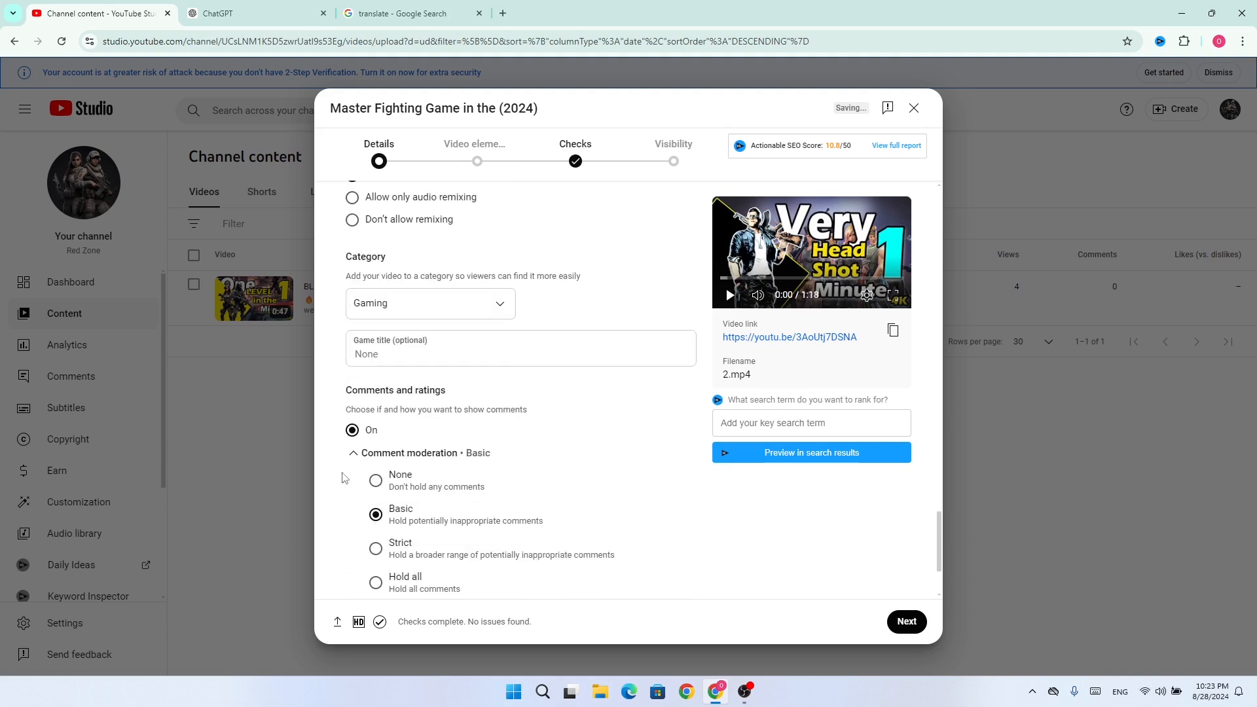
left_click(359, 456)
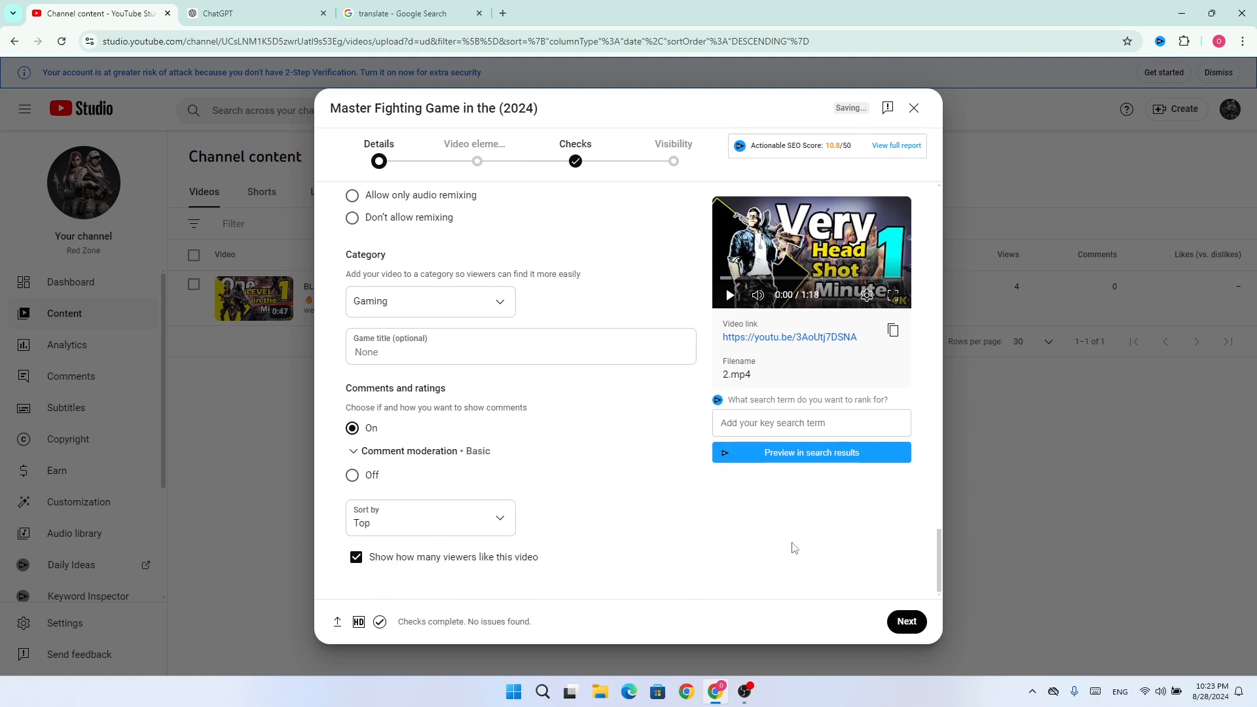
Step: Proceed to the video elements and save a video card at 1:11:11 linking to the BLACK MYTH WUKONG gameplay video
left_click(901, 623)
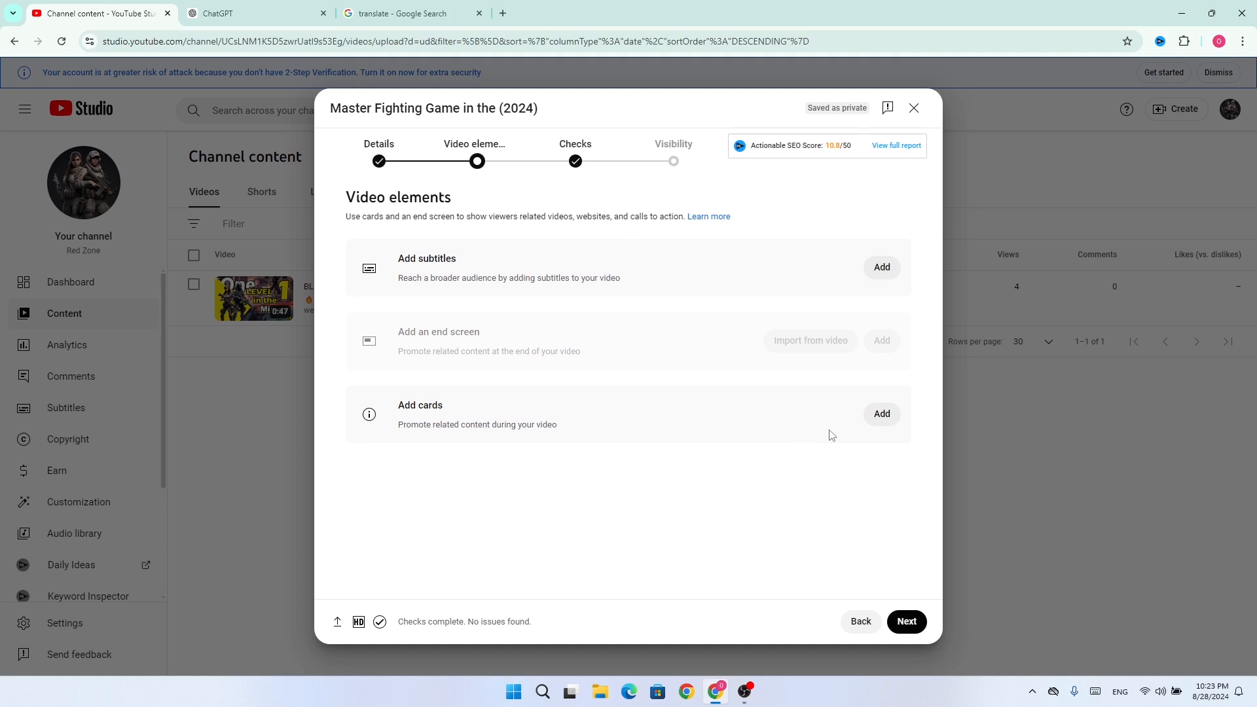
left_click(881, 414)
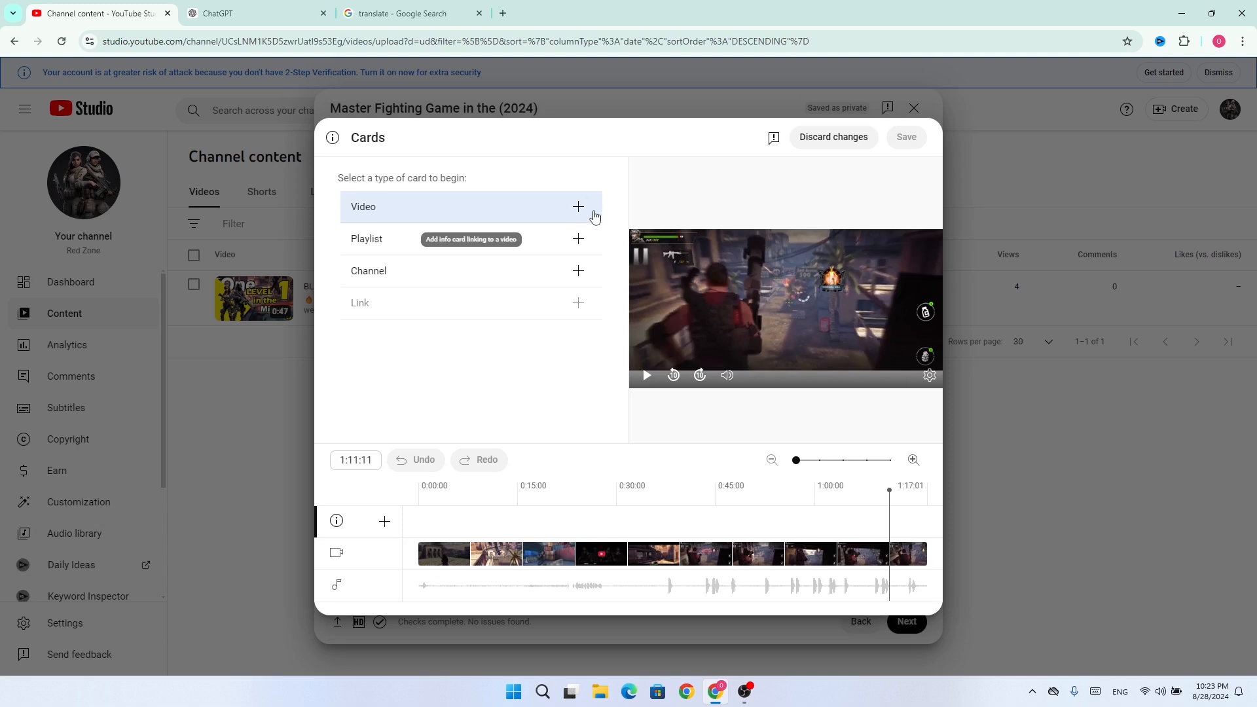
left_click(578, 207)
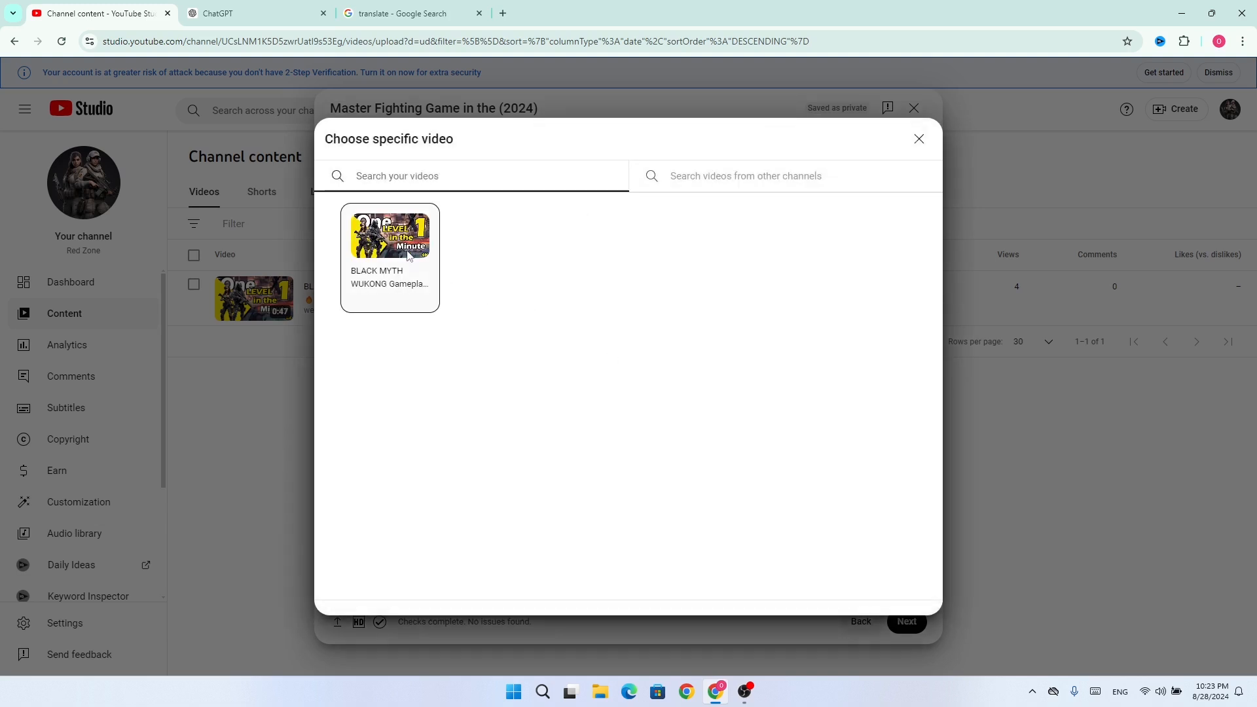
left_click(397, 255)
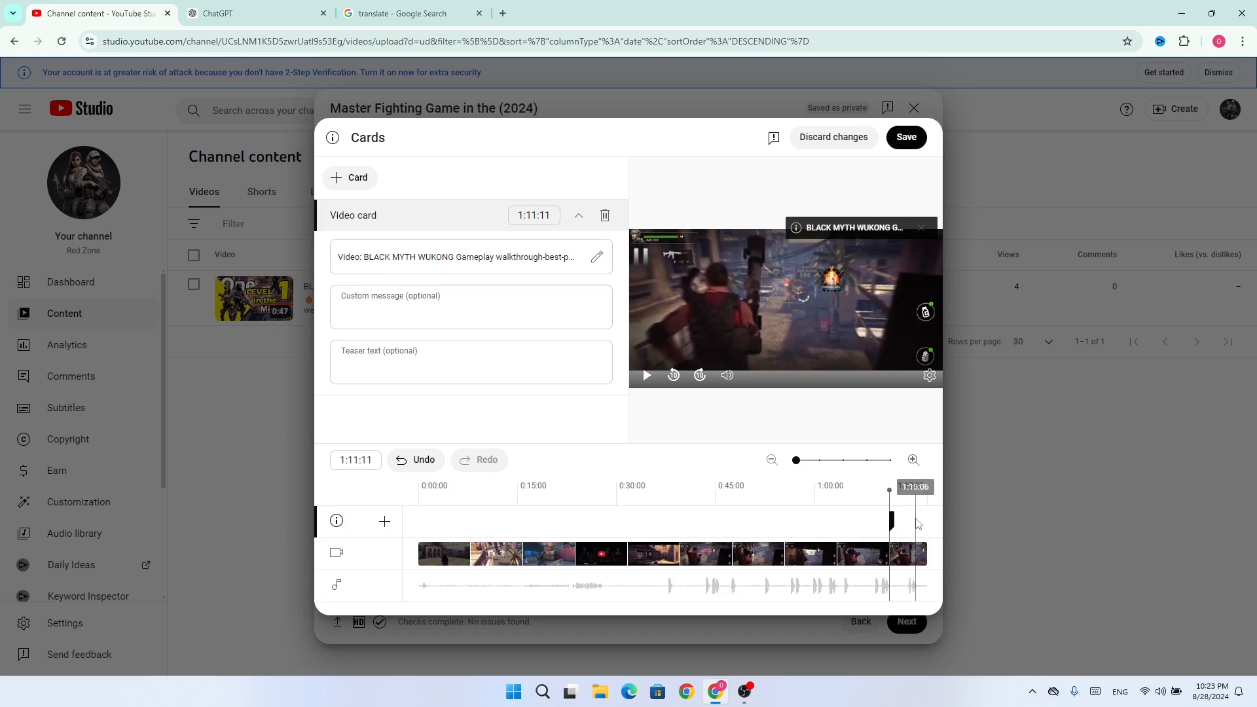
left_click(909, 136)
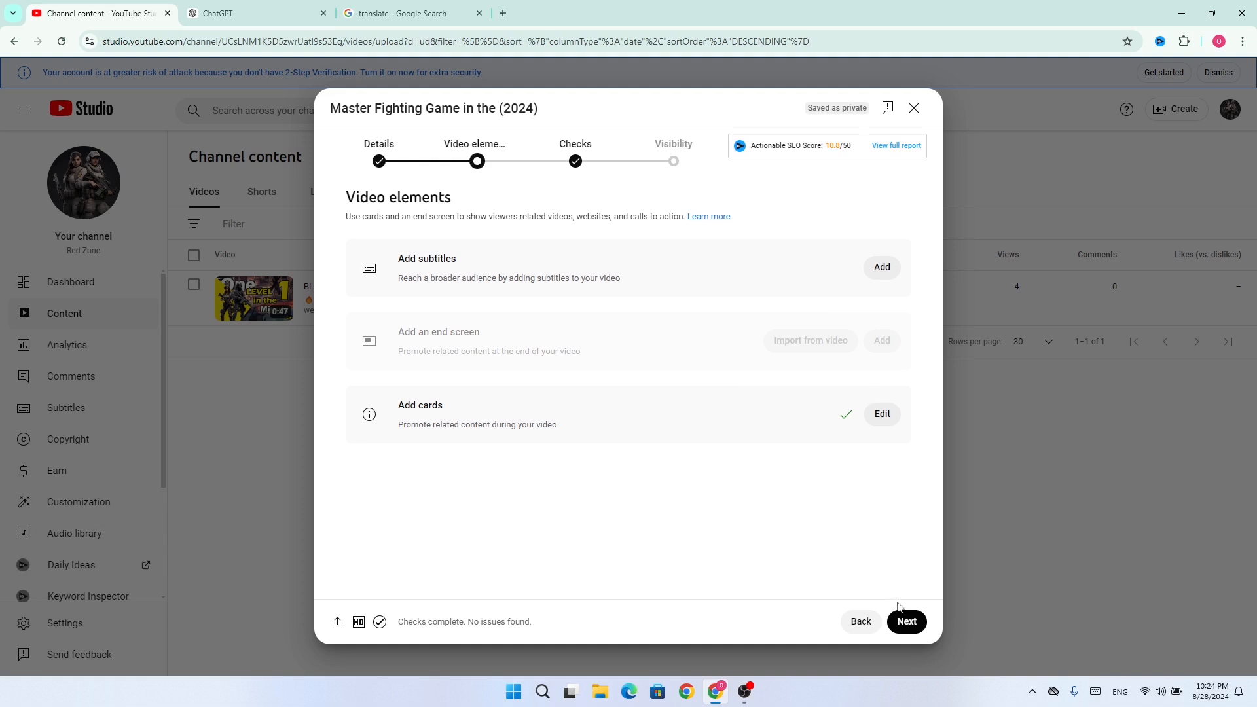
Step: Proceed past the video elements and checks to the visibility settings, and choose Public for the video
left_click(904, 625)
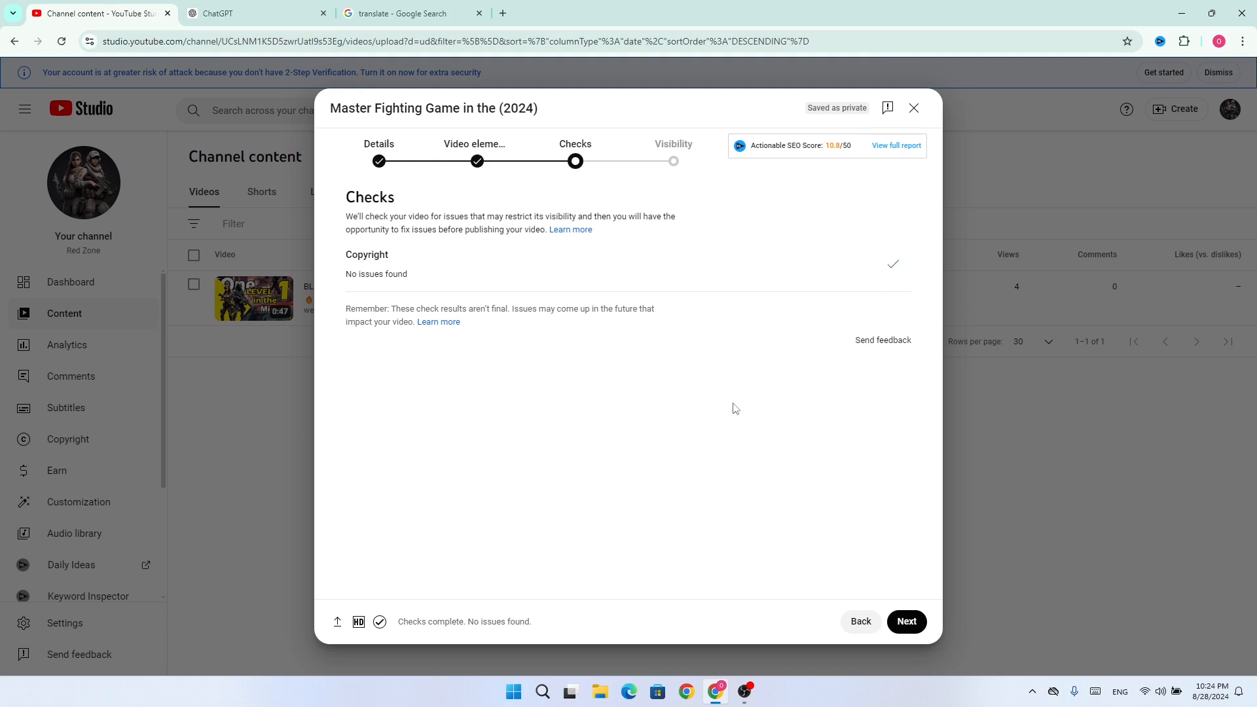
left_click(904, 622)
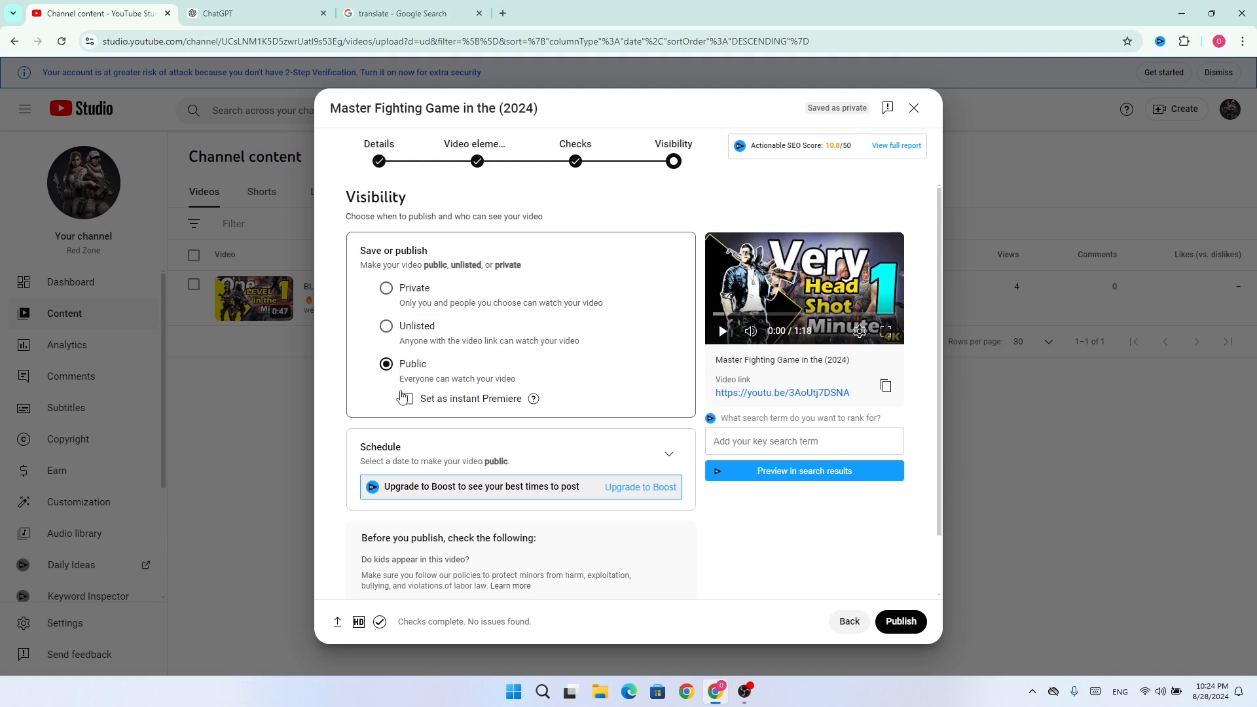
left_click(407, 387)
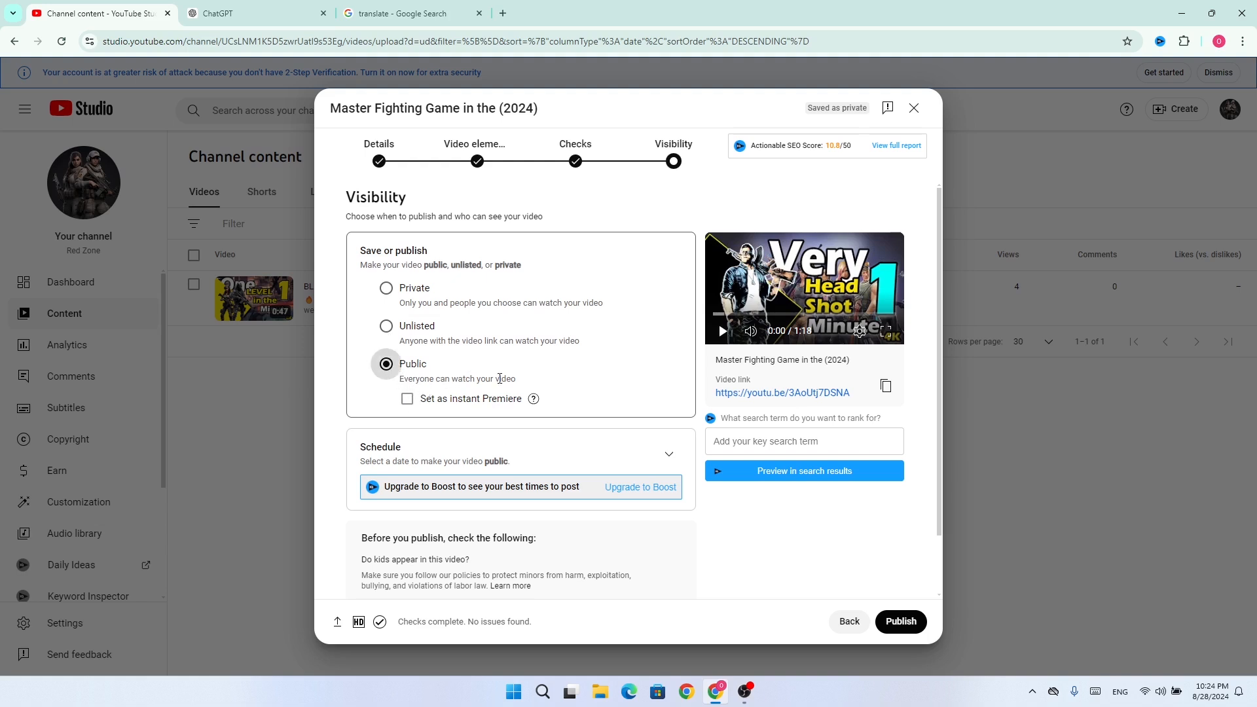
Step: Examine the schedule options for making the video public, including the publishing date calendar
scroll(499, 378, "down", 2)
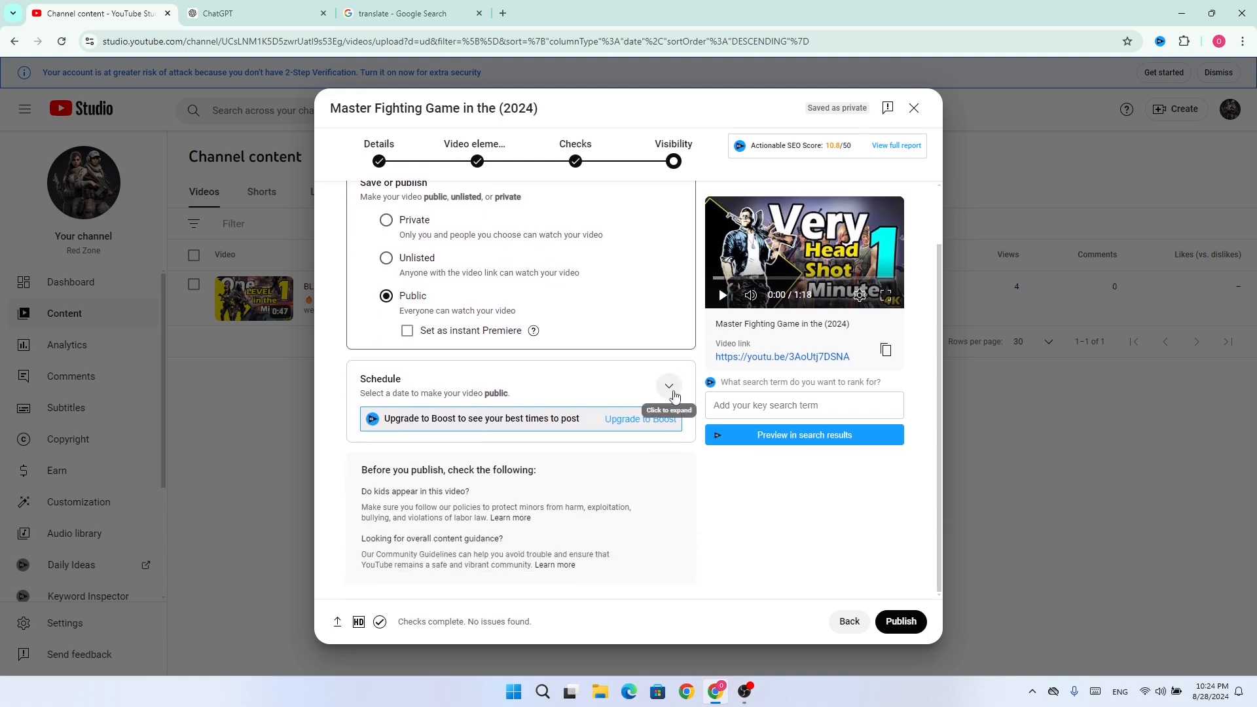
left_click(668, 386)
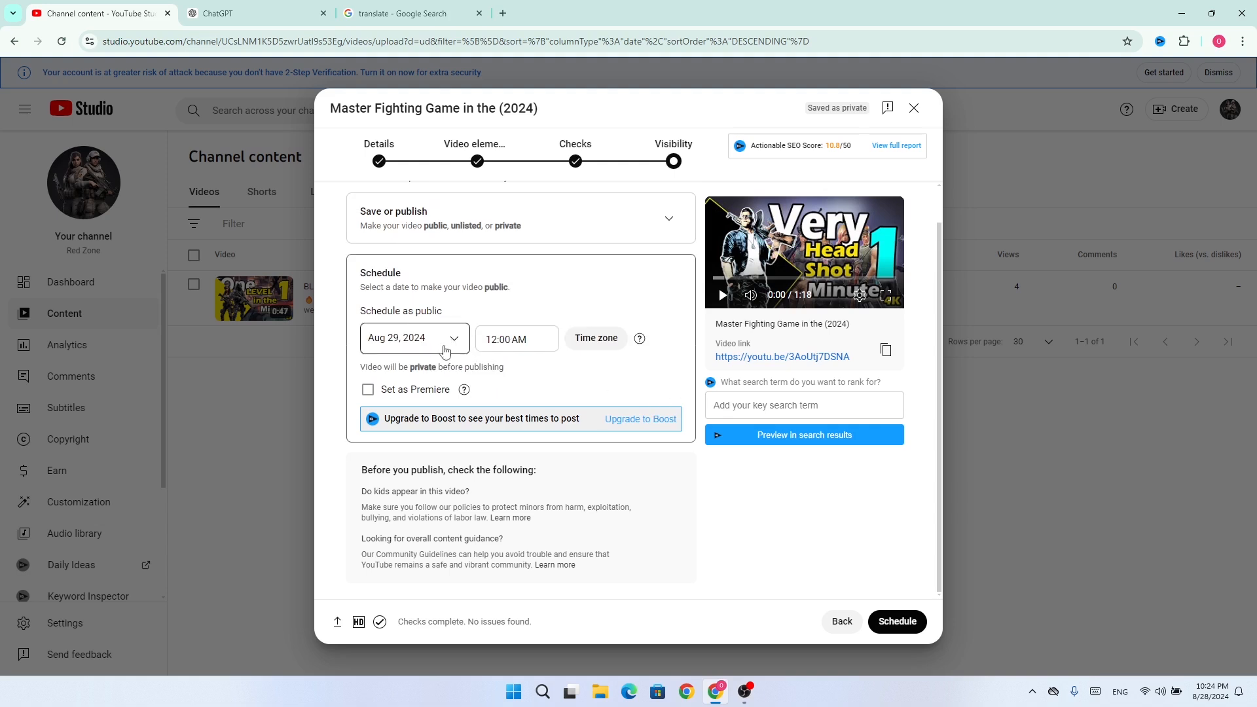
left_click(450, 338)
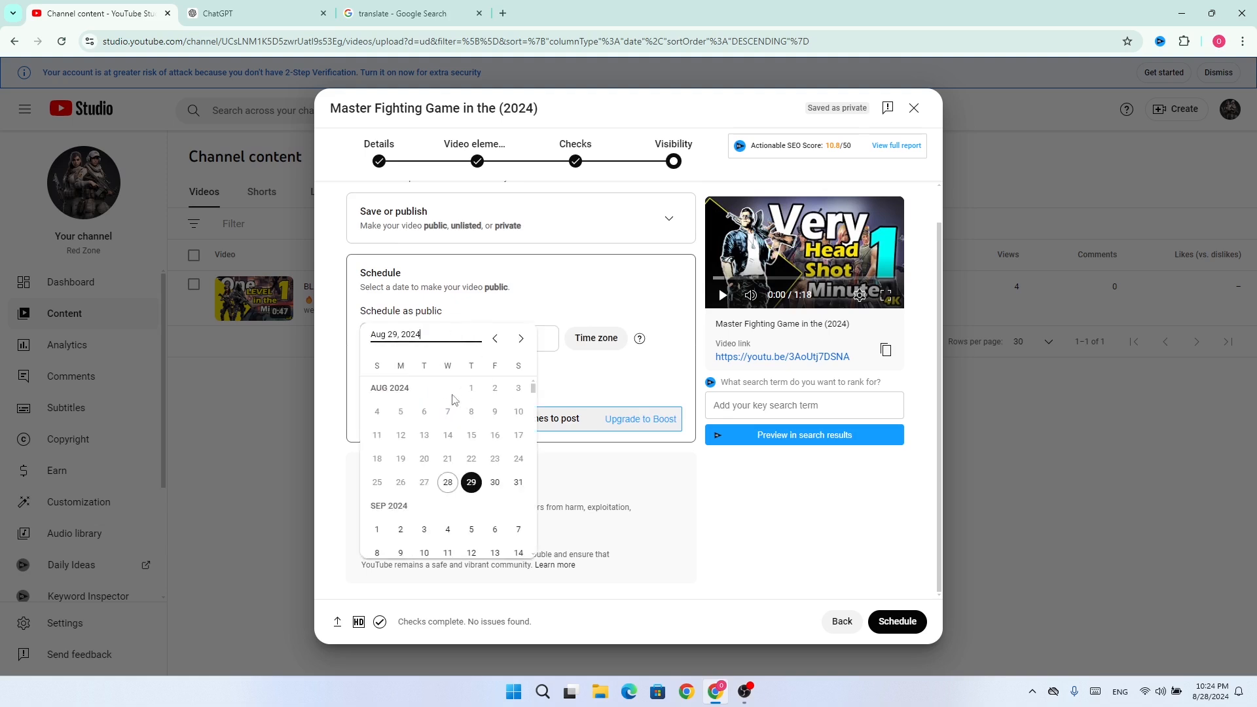
left_click(545, 335)
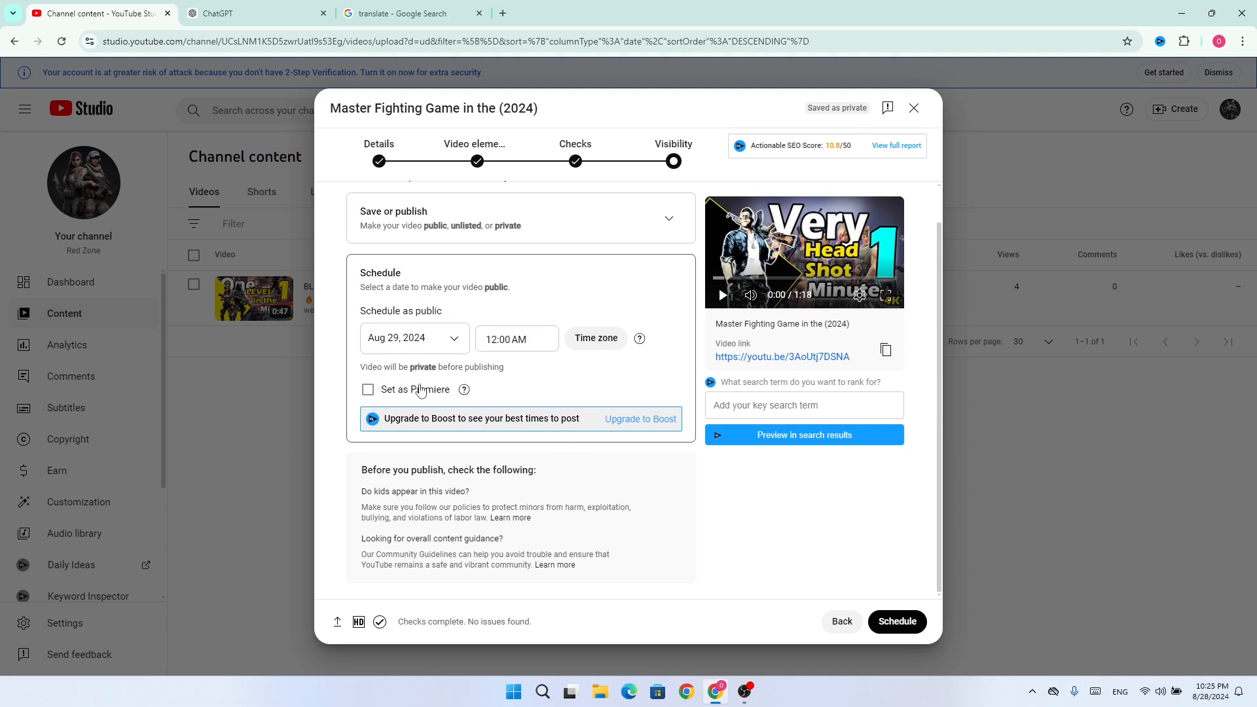
double_click(494, 288)
left_click(381, 288)
Step: Return to the Save or publish options, publish the video as Public, and close the sharing dialog
left_click(669, 218)
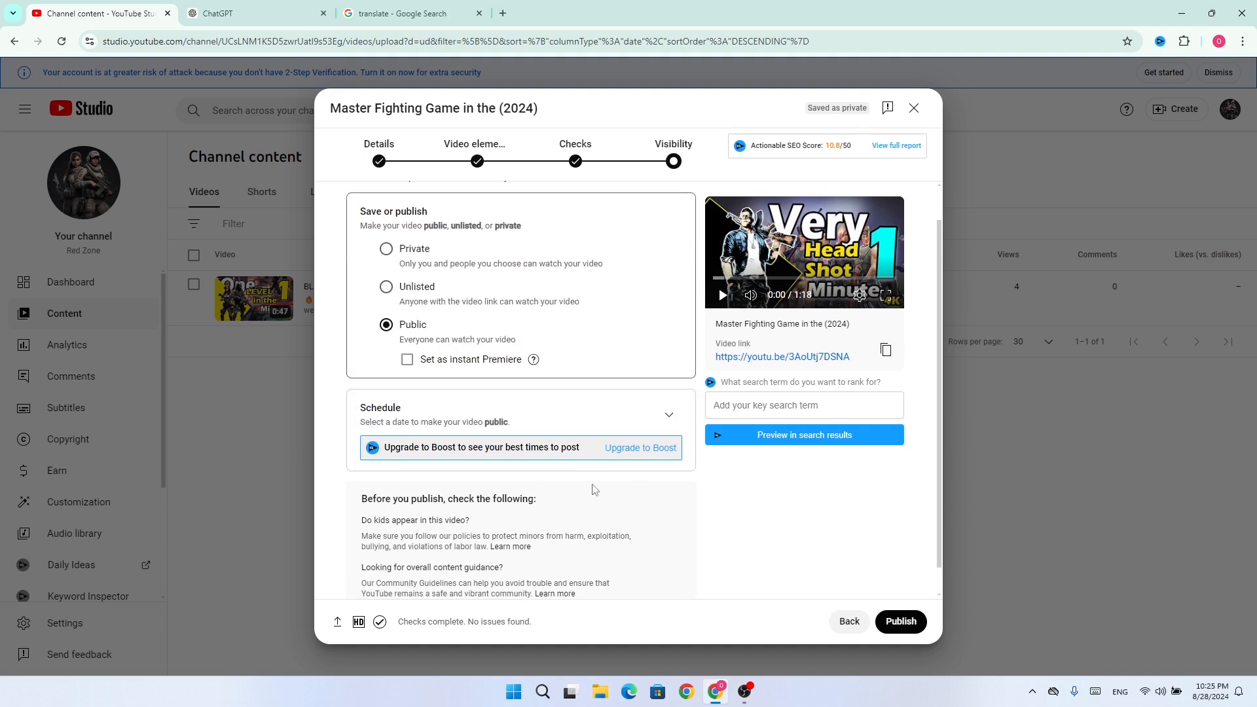
scroll(554, 485, "down", 1)
left_click(895, 635)
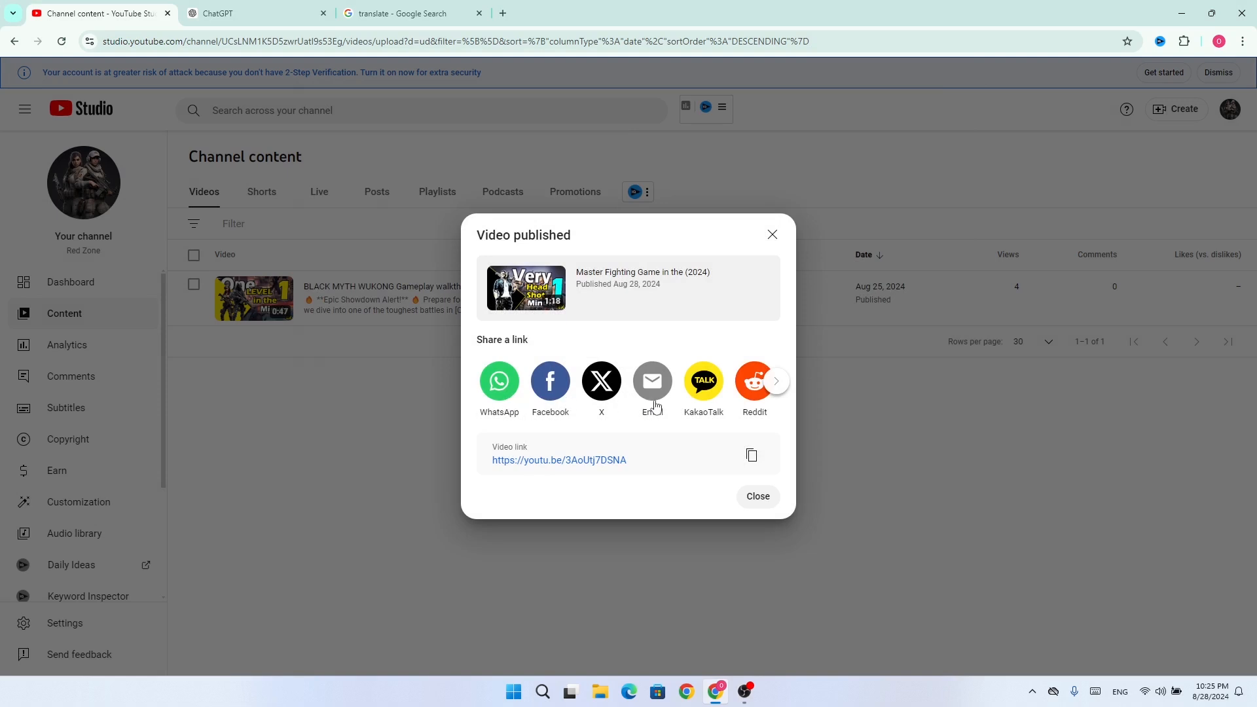
left_click(758, 496)
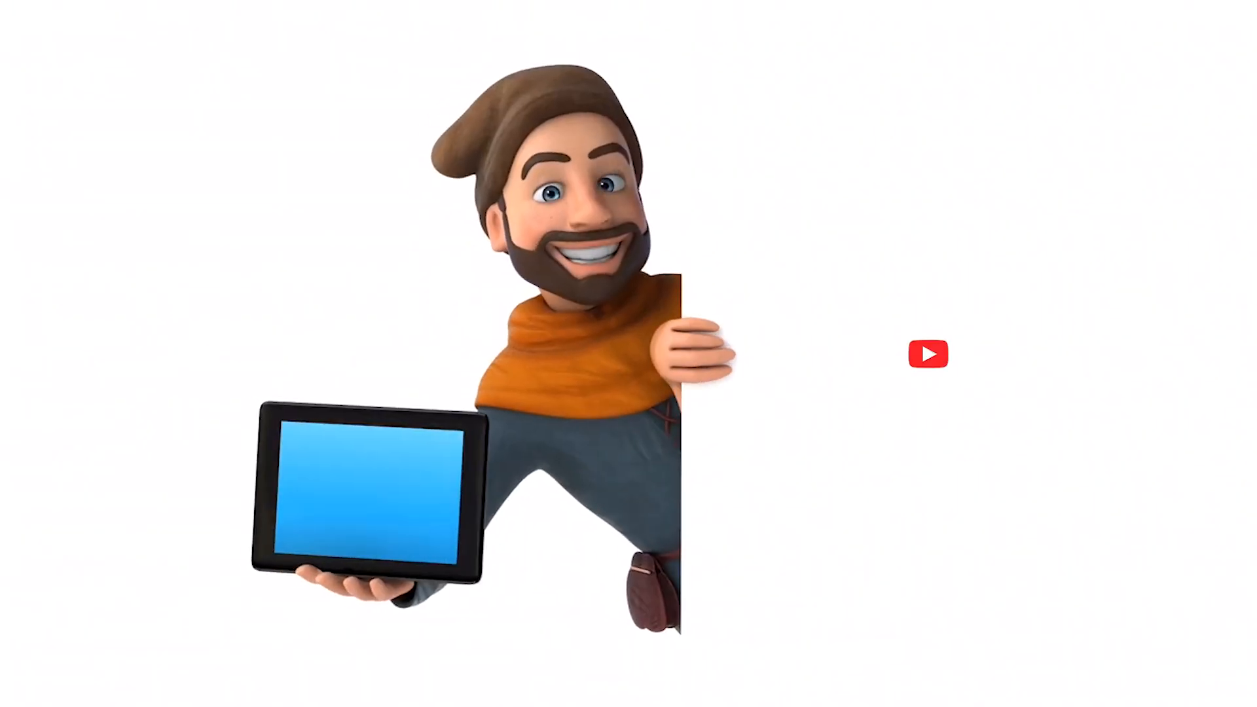